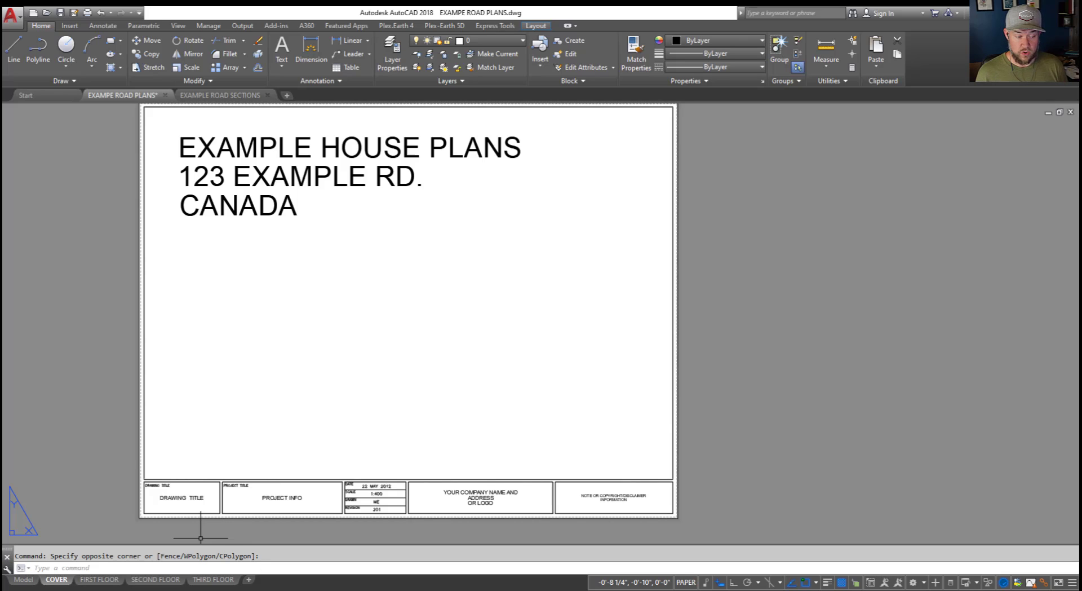
- Open the Sheet Set Manager and place it to the right of the COVER layout
key("ctrl+4")
left_click_drag(63, 344, 759, 336)
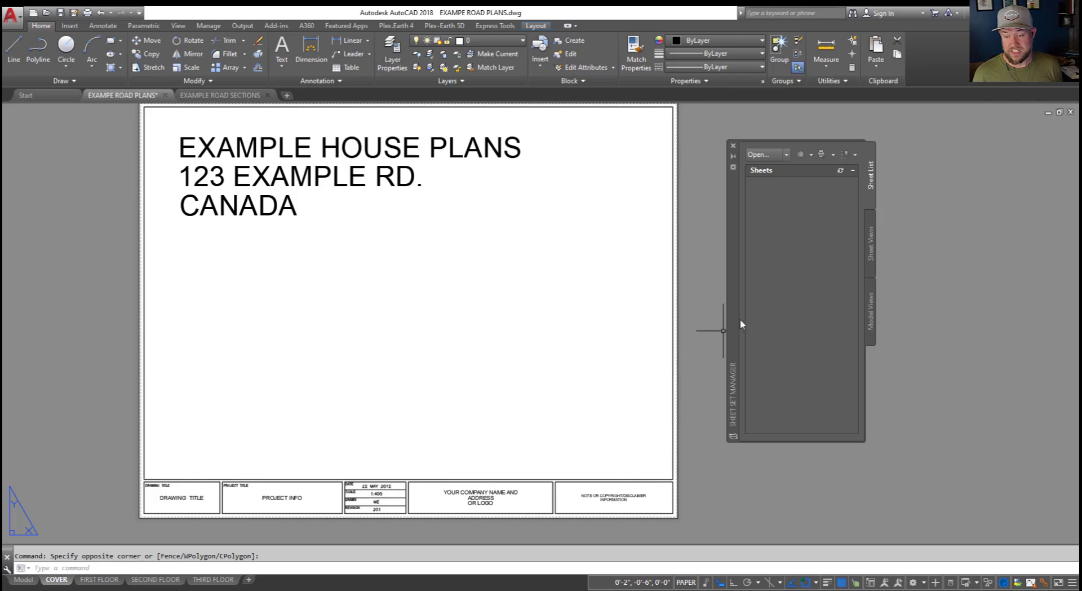
- Reopen the Sheet Set Manager with SHEETSET and begin a new sheet set
left_click(733, 146)
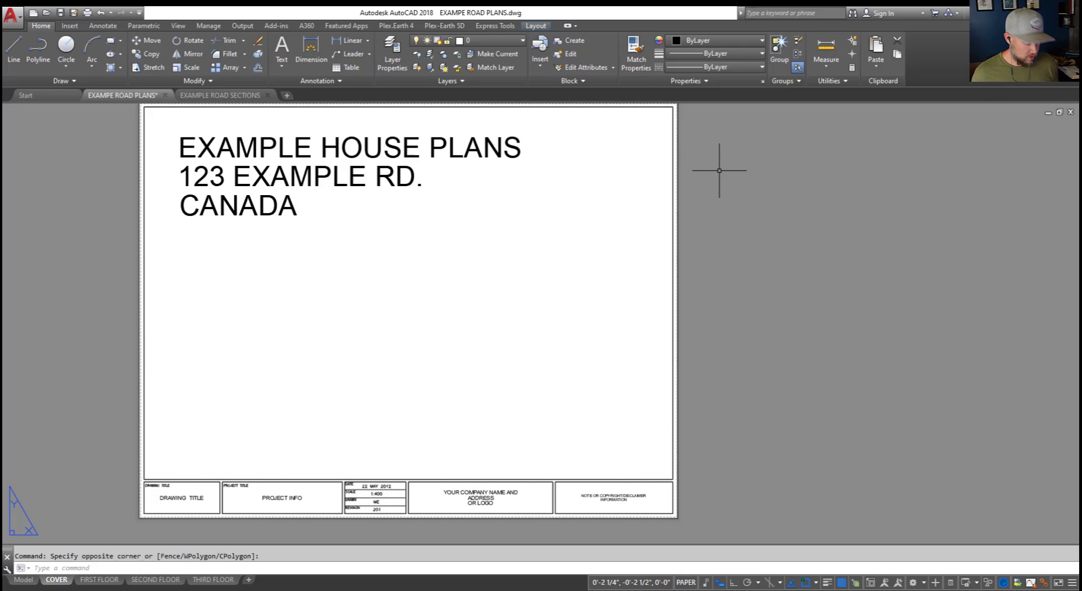
type("she")
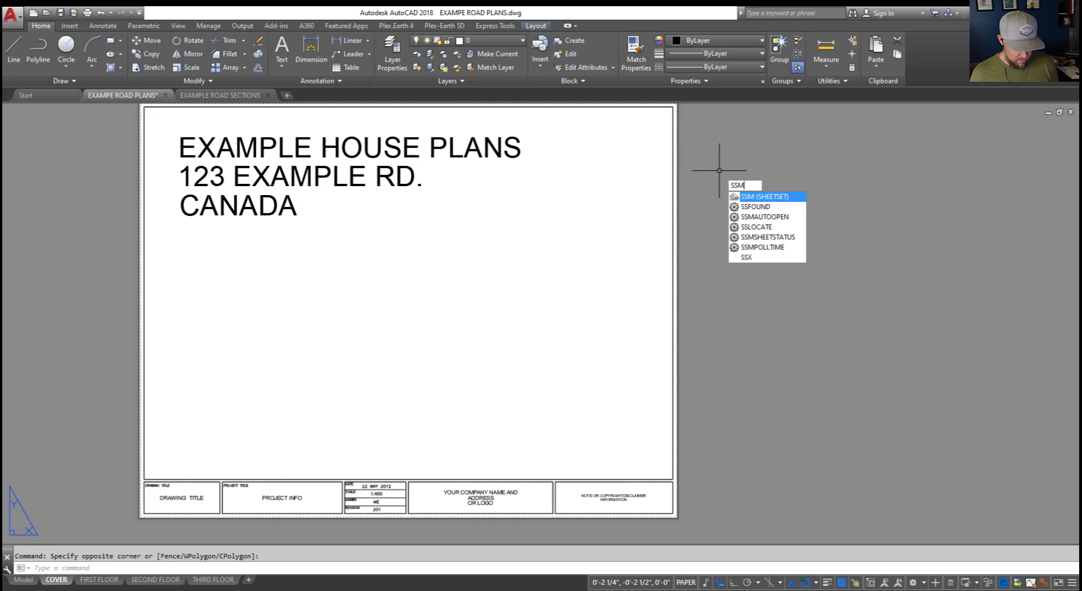
key("Return")
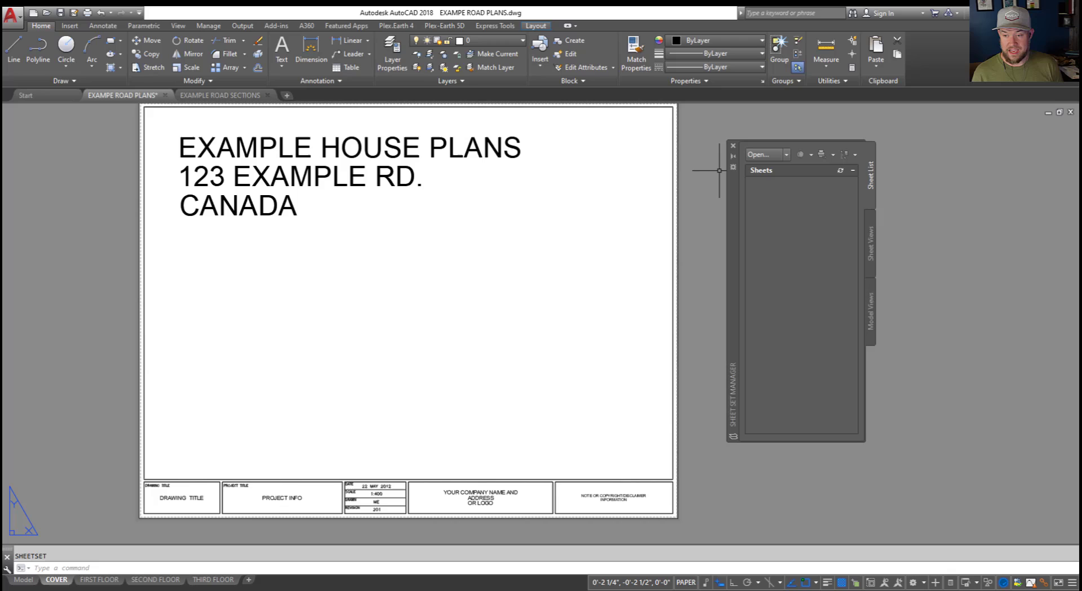
left_click(786, 154)
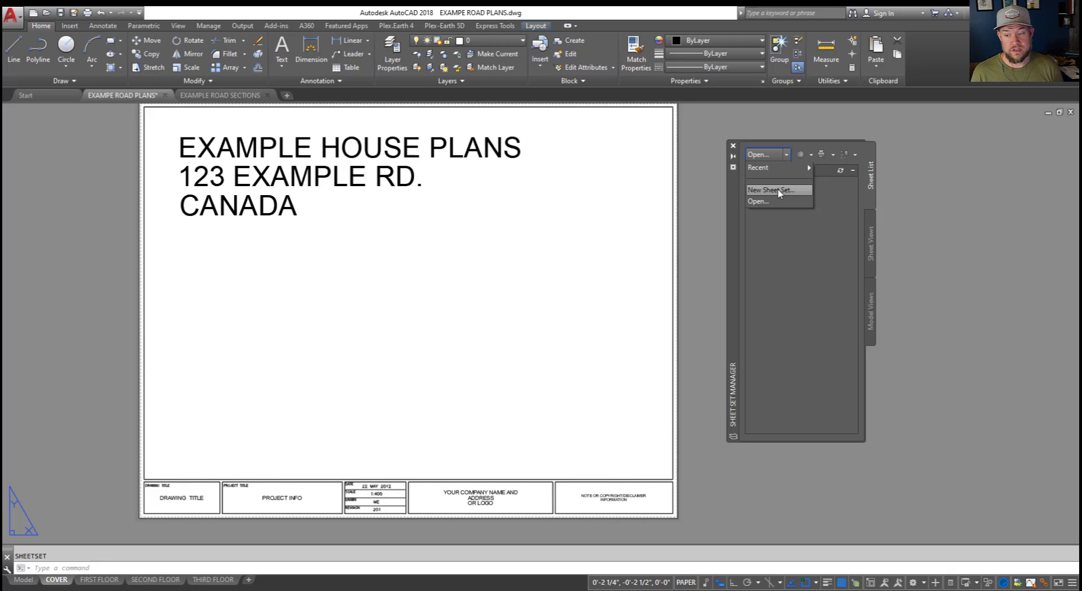
left_click(771, 190)
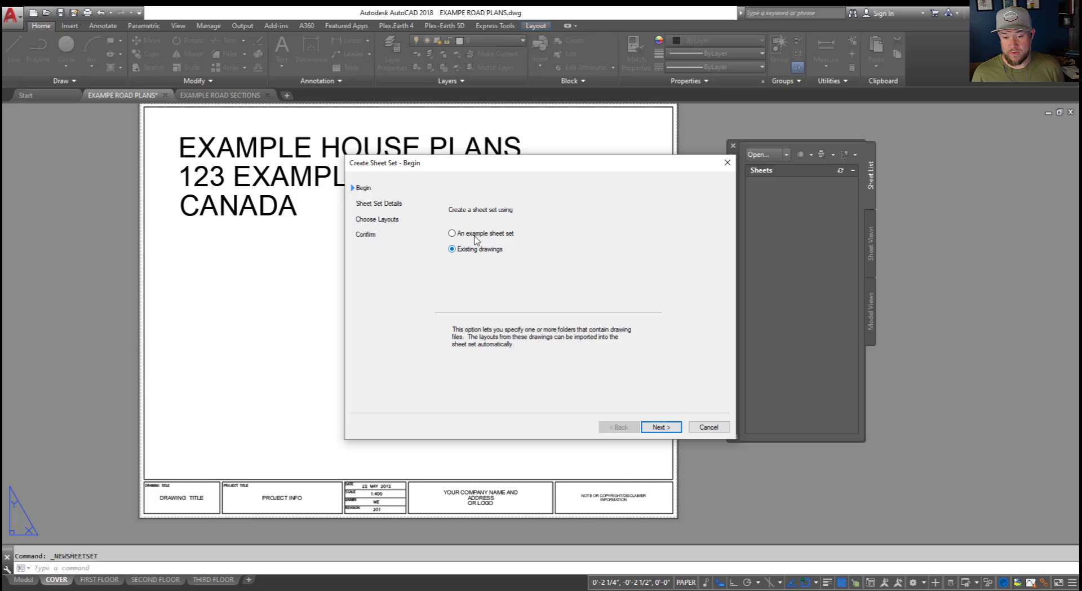
- Name the new sheet set '123 EXAMPLE ROAD' and open its Sheet Set Properties
left_click(661, 426)
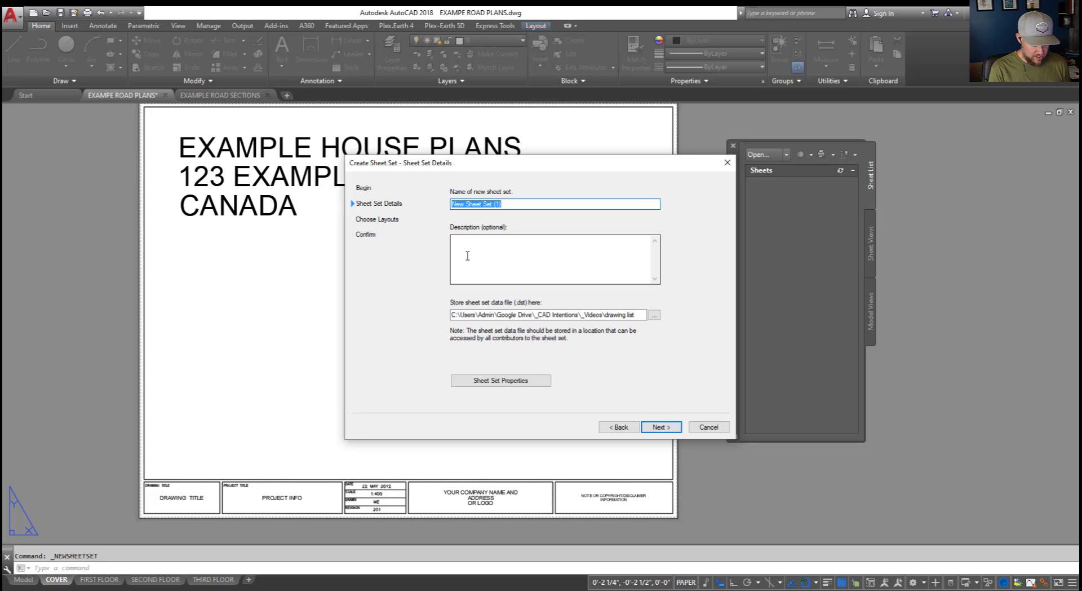
type("1")
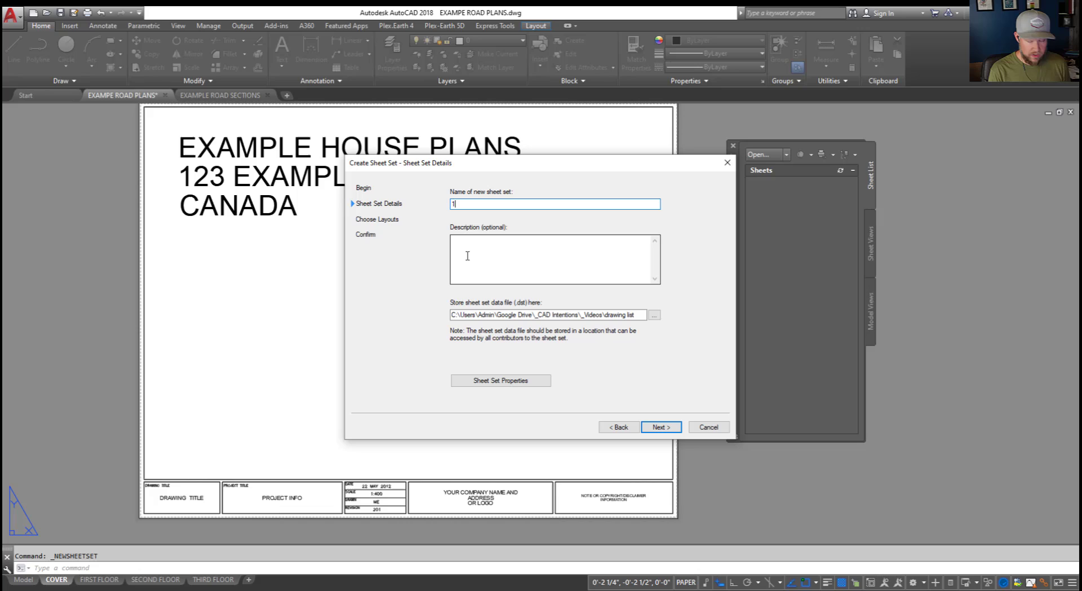
type("23 EX")
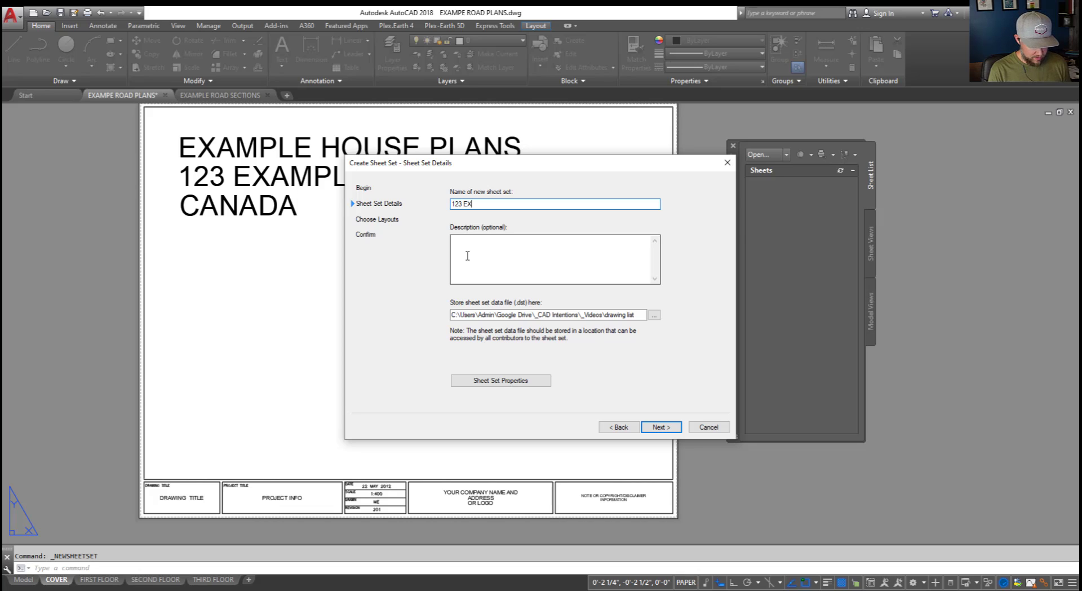
type("AMPLE ROAD")
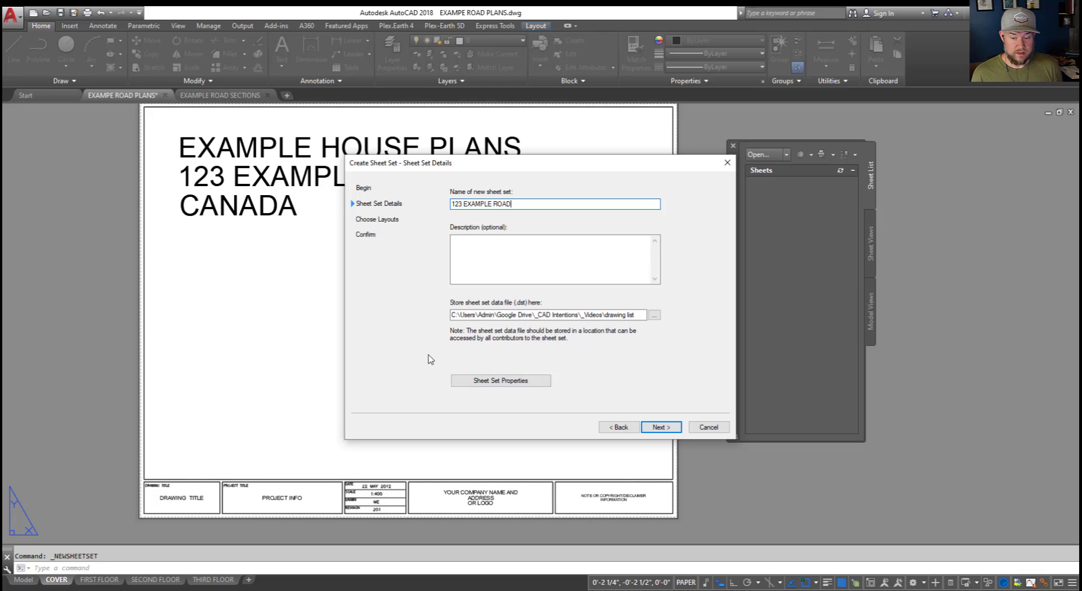
left_click(516, 380)
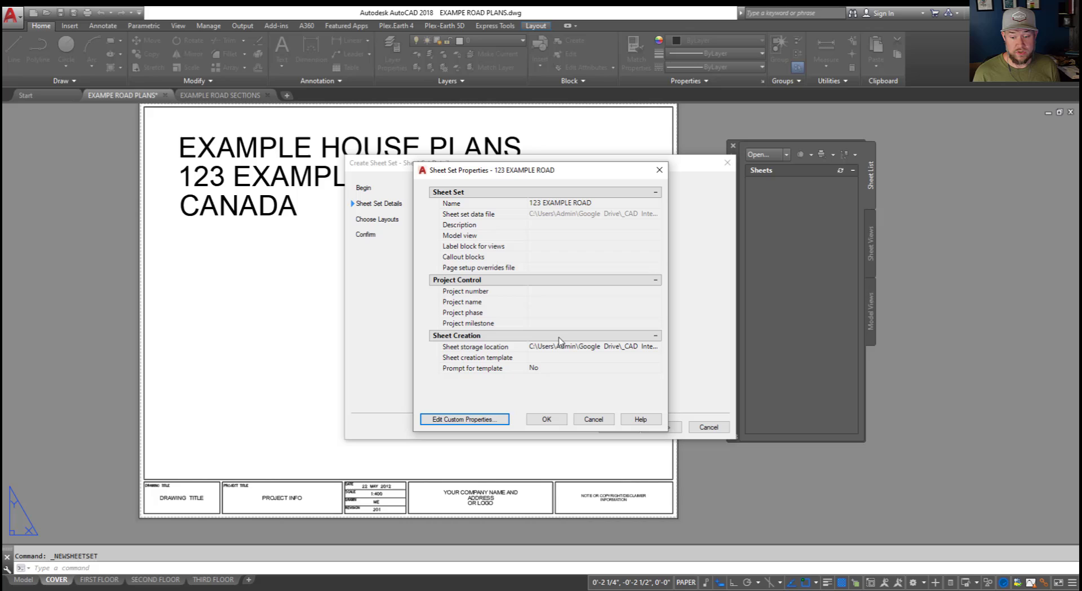
- Leave the properties unchanged, review the Confirm summary, and finish the 123 EXAMPLE ROAD sheet set
left_click(590, 422)
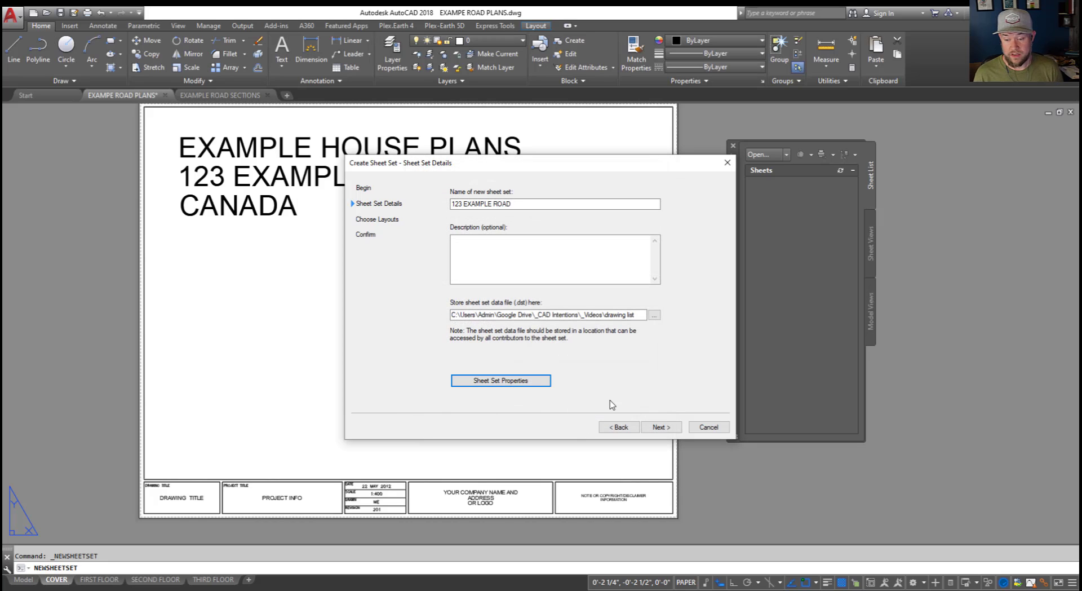
left_click(663, 427)
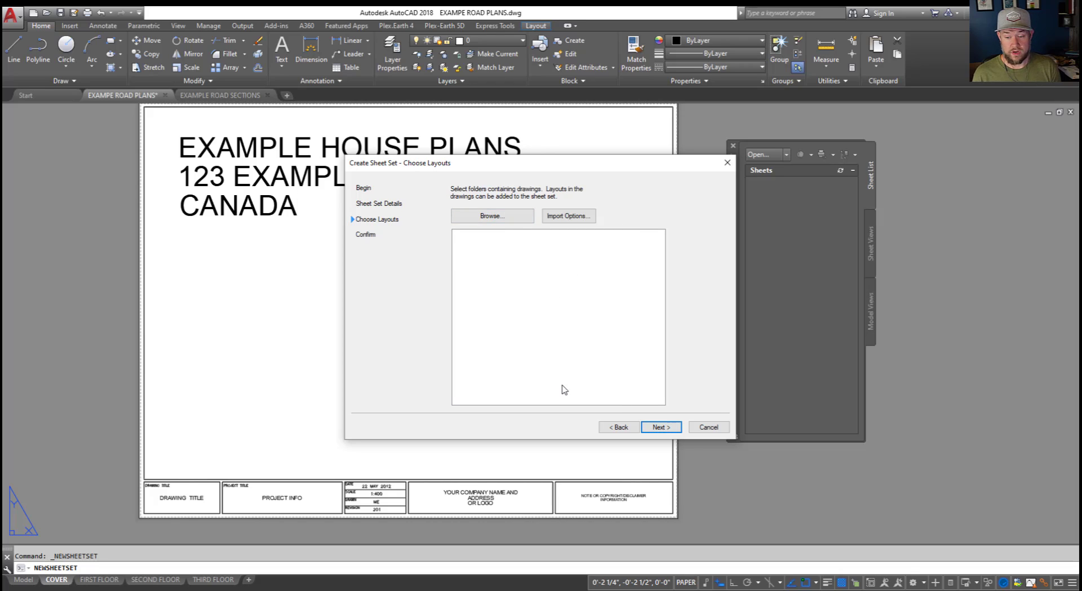
left_click(662, 427)
scroll(560, 303, "down", 3)
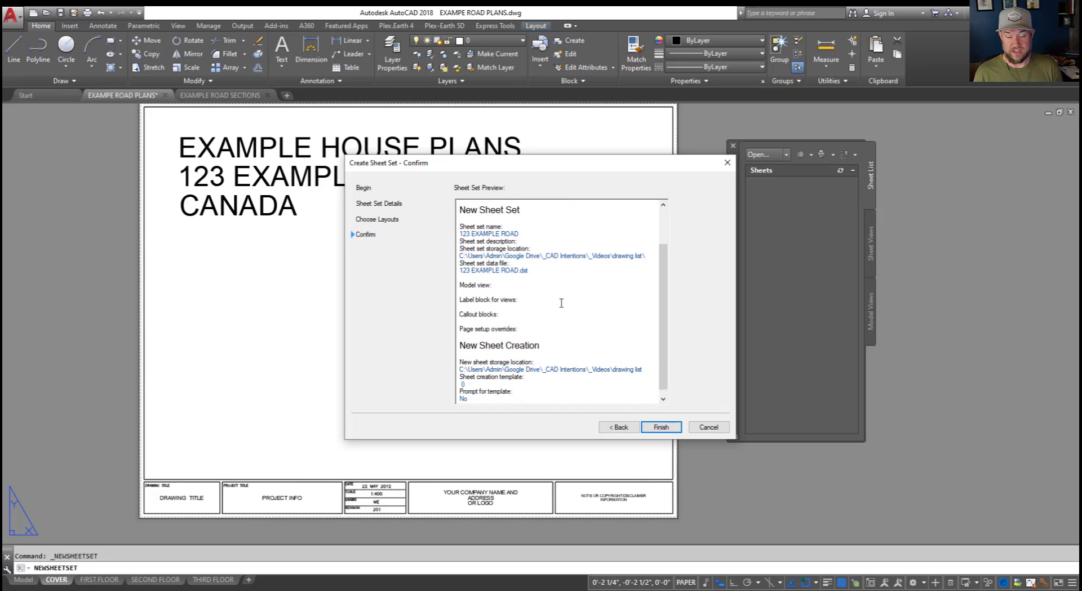
scroll(593, 281, "up", 3)
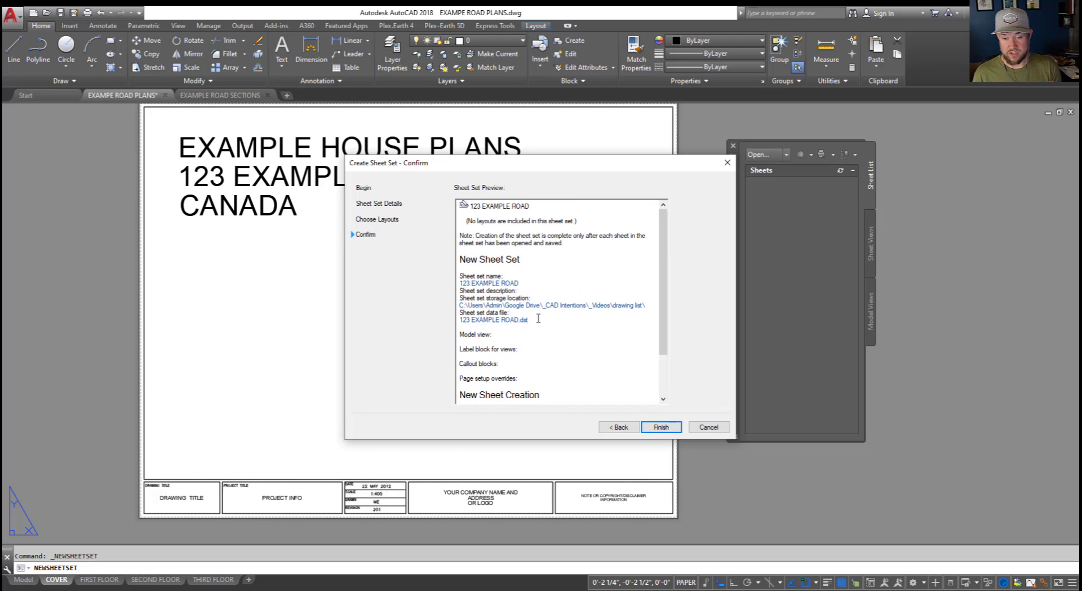
scroll(539, 304, "down", 3)
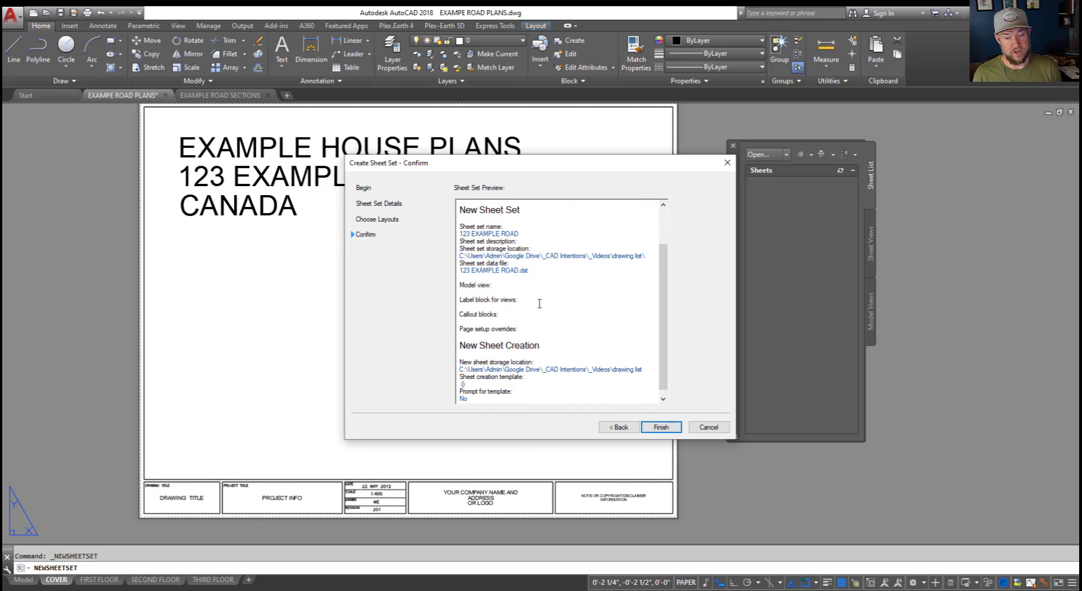
left_click(662, 428)
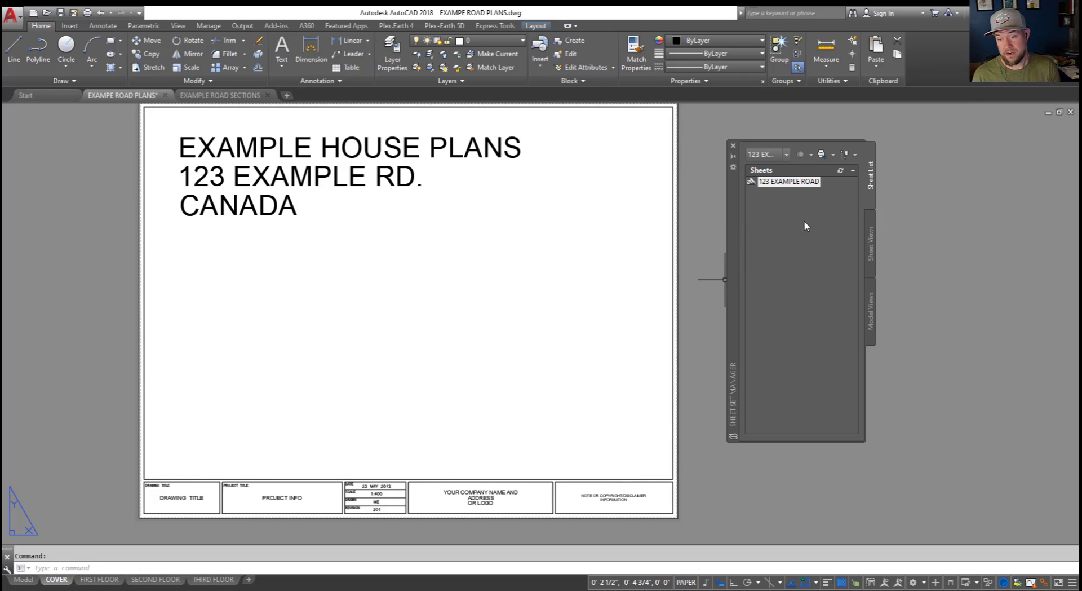
- Check the EXAMPLE ROAD SECTIONS drawing, then open Import Layout as Sheet for 123 EXAMPLE ROAD
right_click(789, 183)
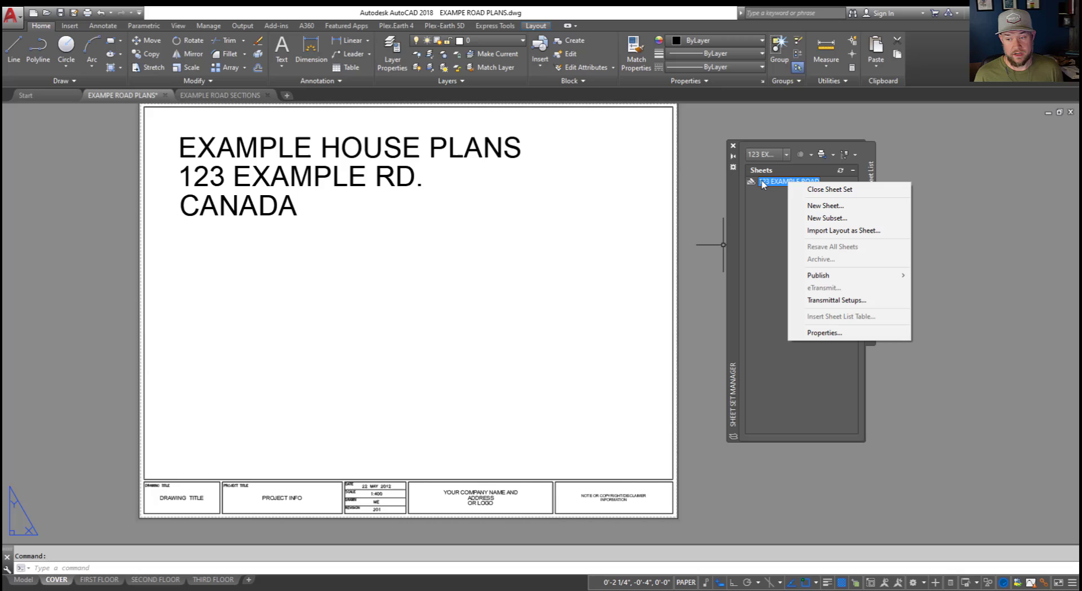
left_click(834, 232)
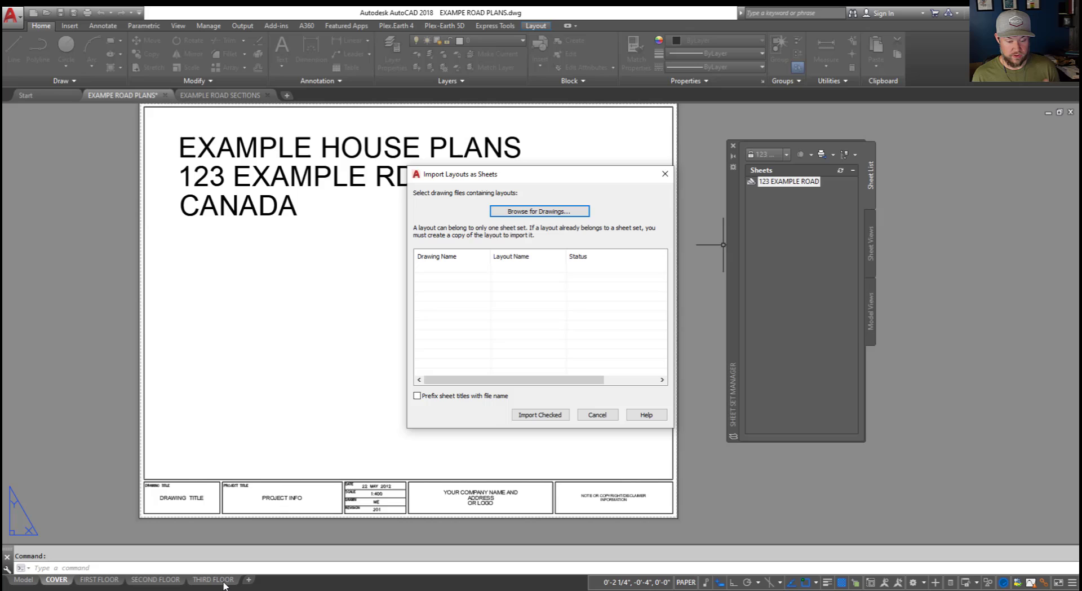
left_click(597, 415)
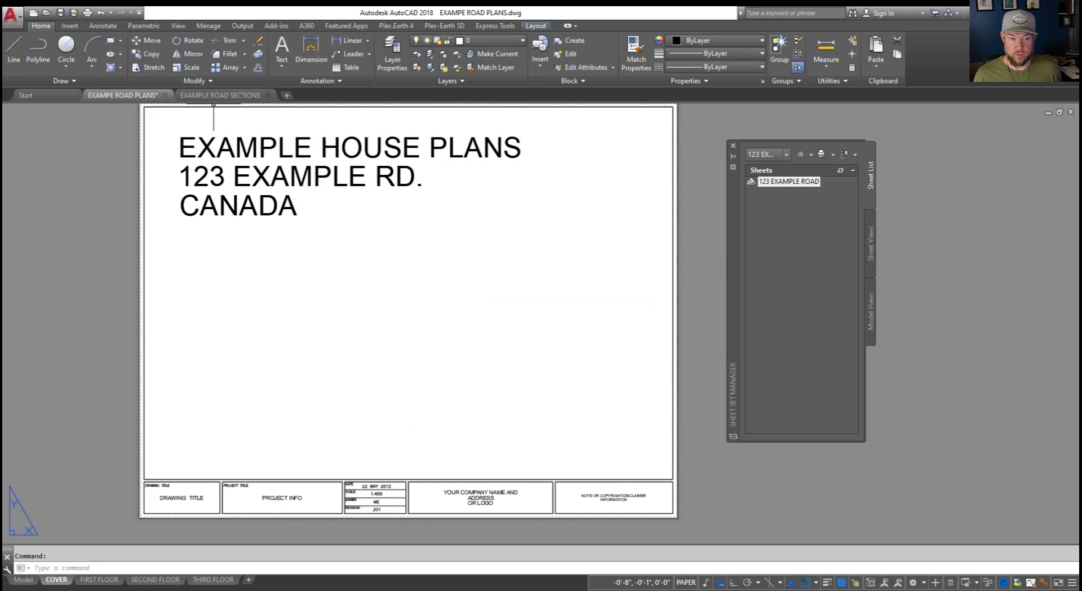
left_click(223, 96)
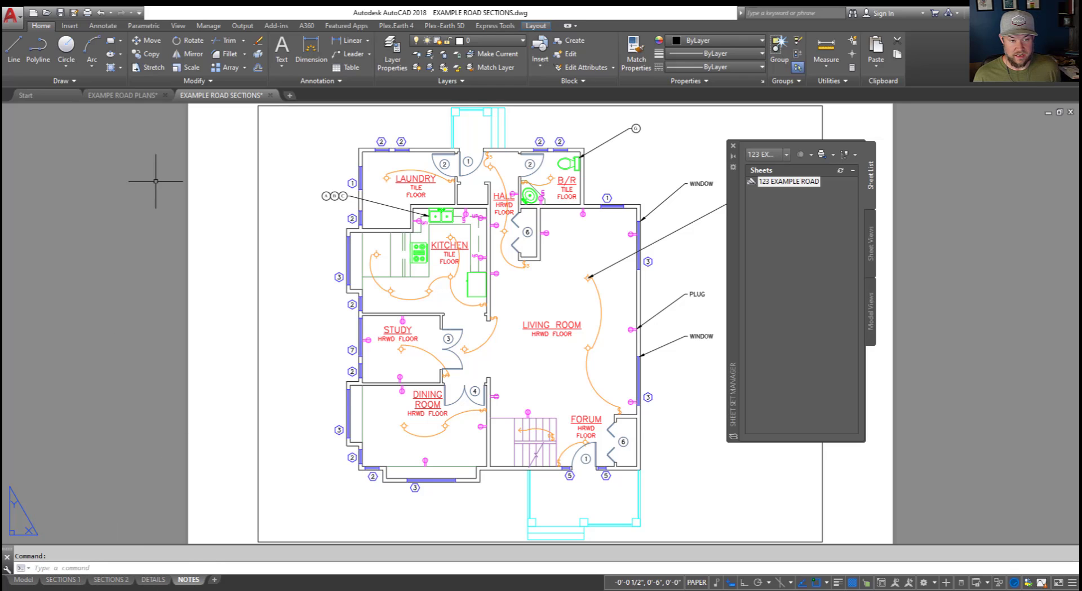
left_click(135, 95)
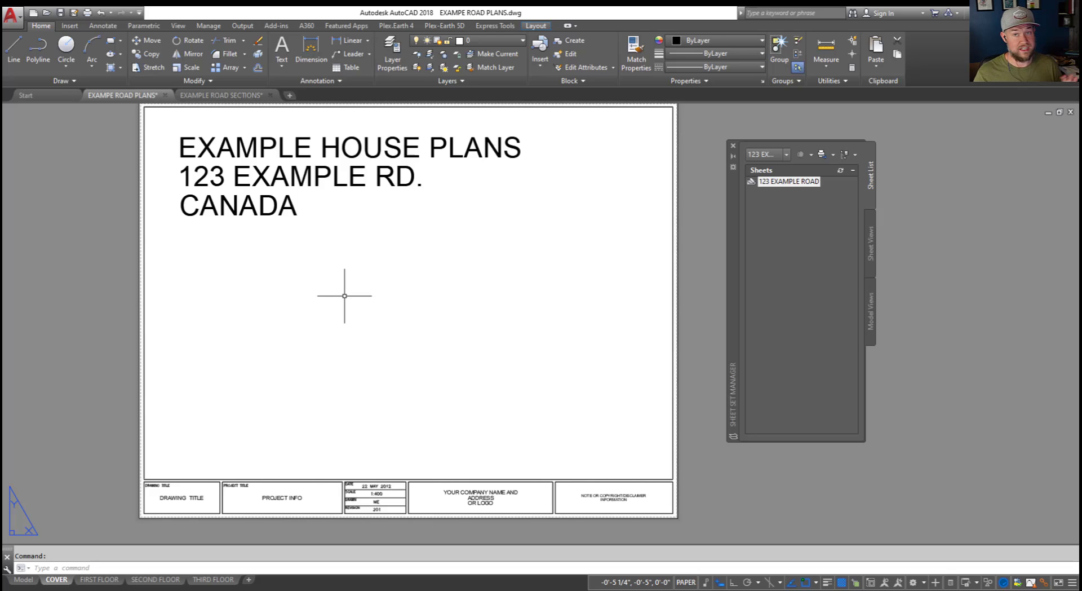
right_click(798, 183)
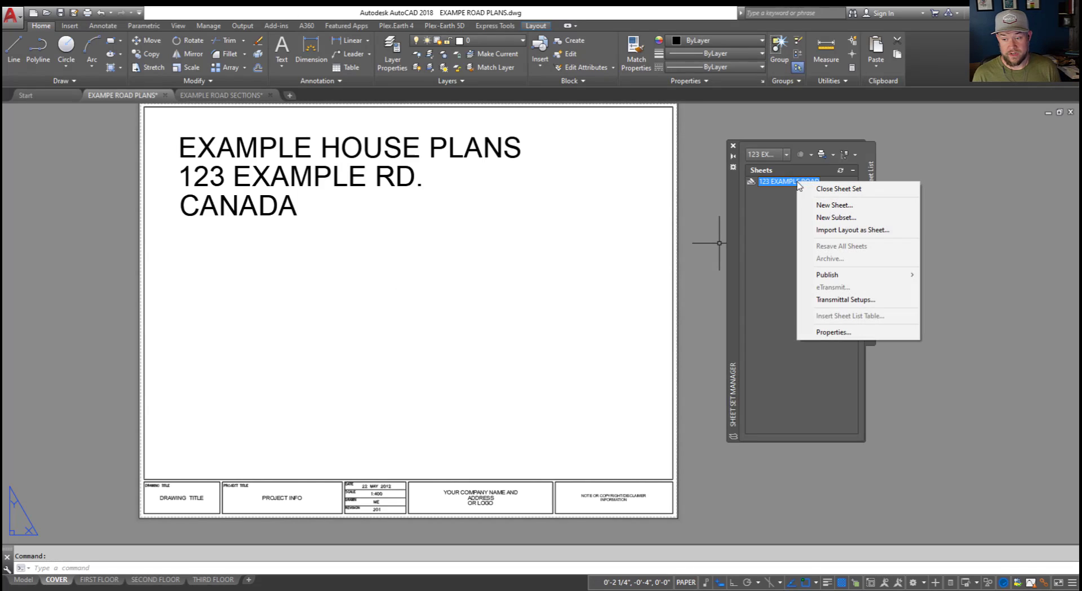
left_click(861, 233)
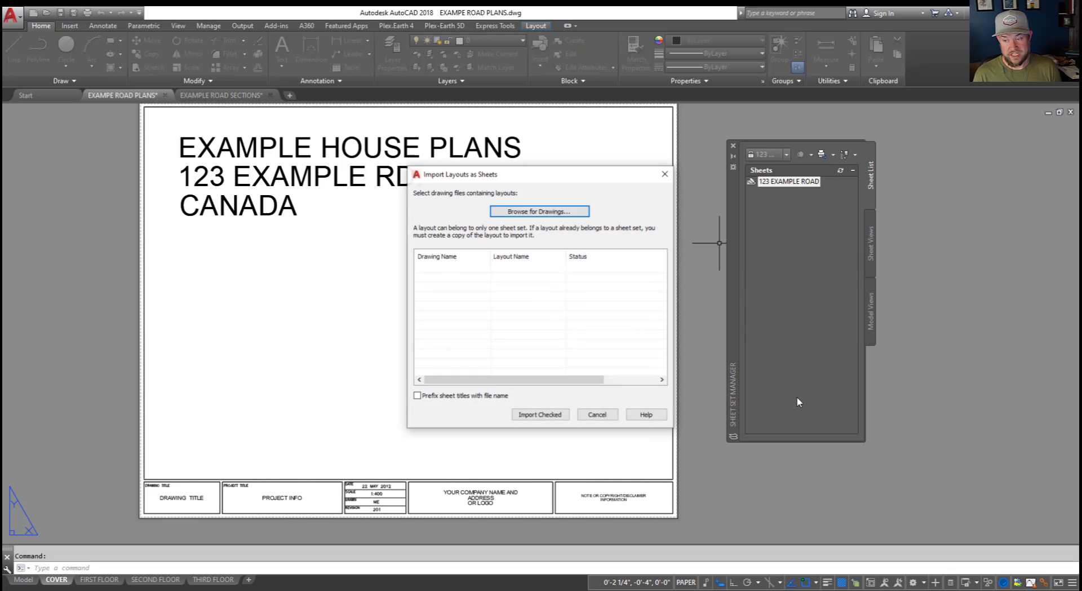
- Load EXAMPE ROAD PLANS.dwg and EXAMPLE ROAD SECTIONS.dwg to list their layouts
left_click(566, 212)
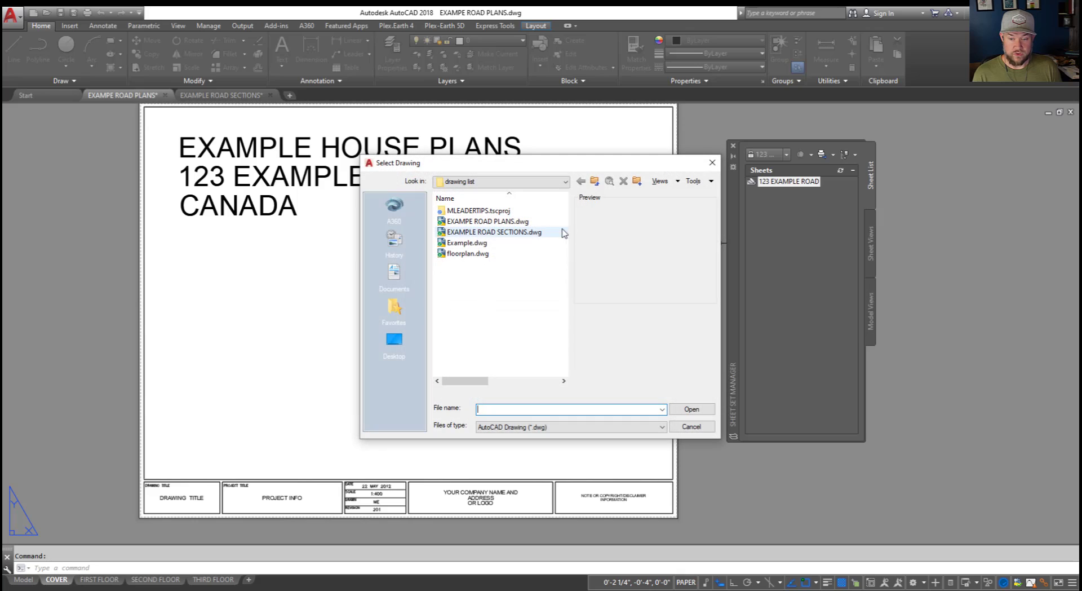
left_click(501, 222)
left_click(501, 232, "ctrl")
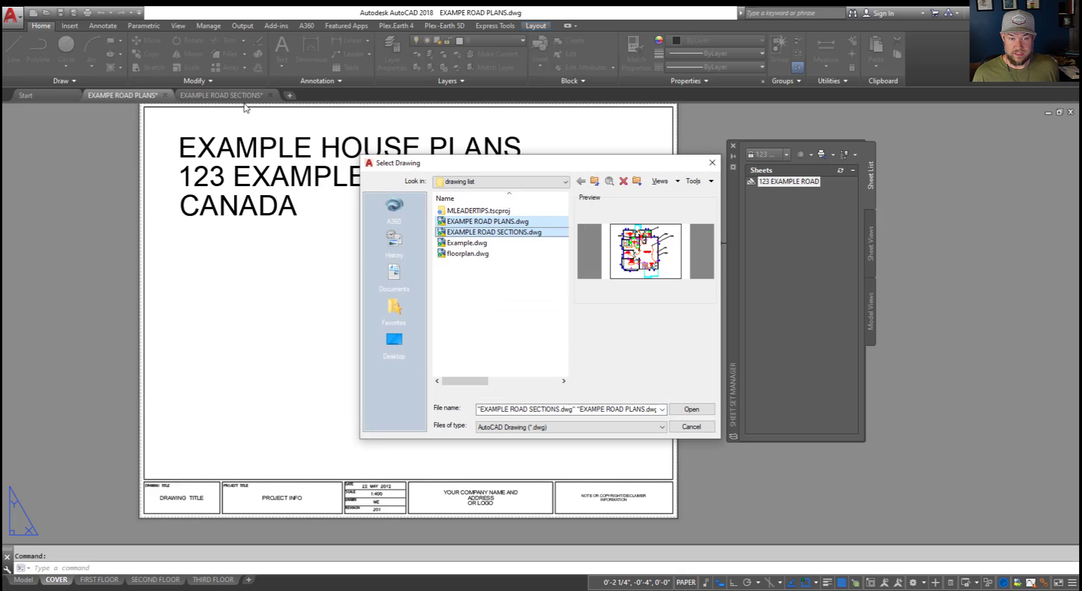
left_click(692, 409)
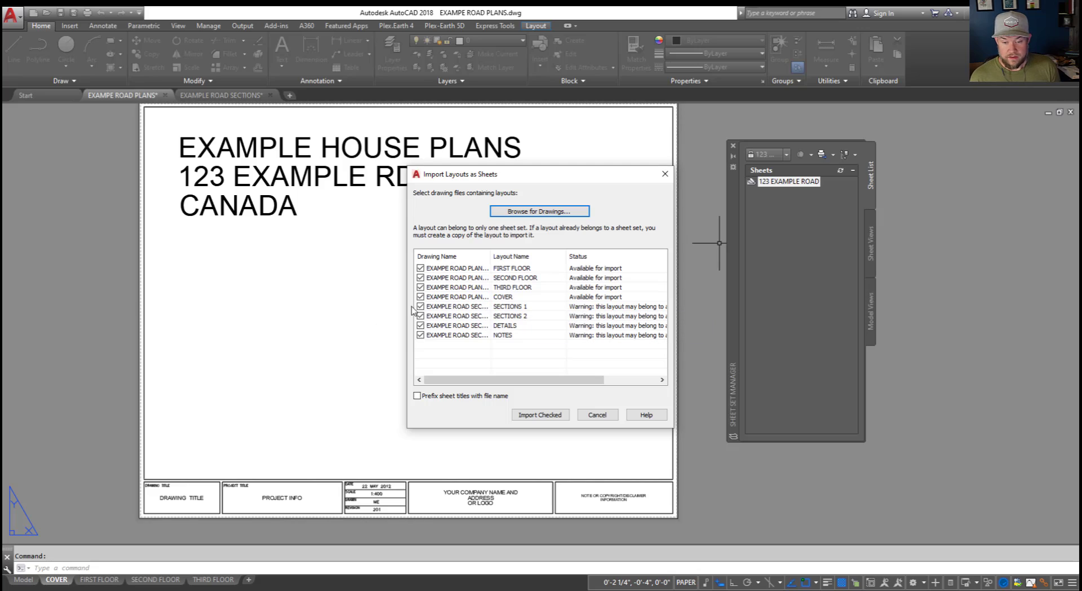
- Import all eight checked layouts, including SECTIONS 1, as sheets
left_click(420, 306)
left_click(420, 306)
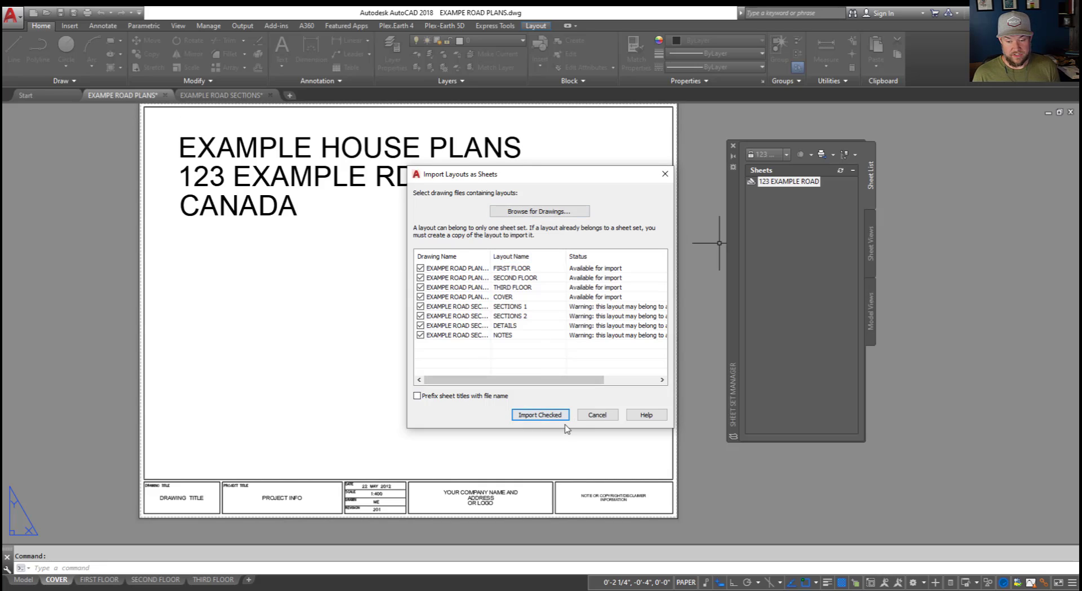
left_click(539, 416)
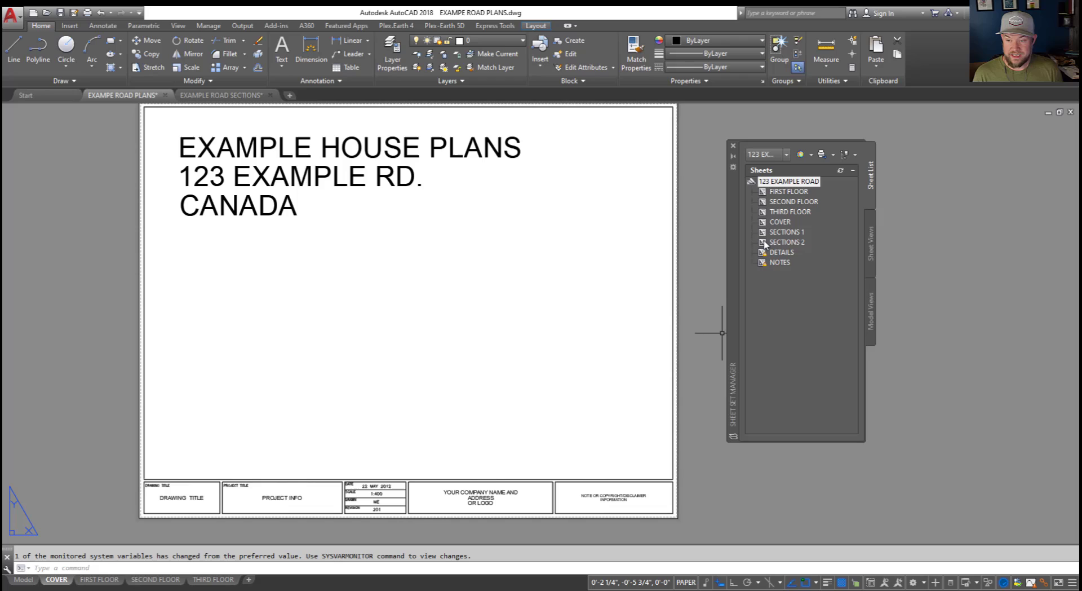
- Move the COVER sheet to the top of the list, above FIRST FLOOR
left_click(787, 292)
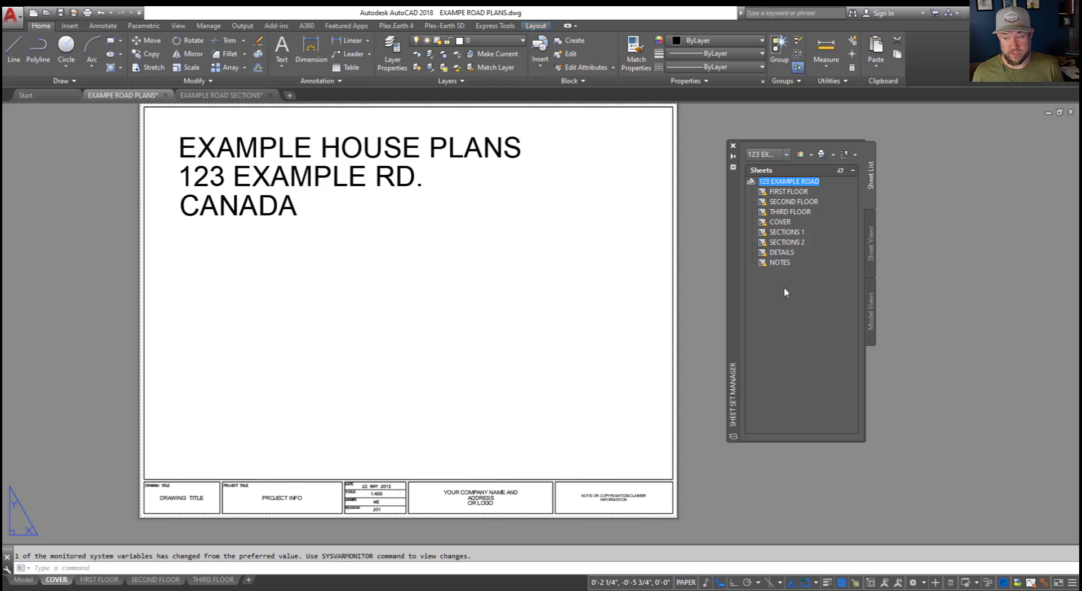
left_click(788, 193)
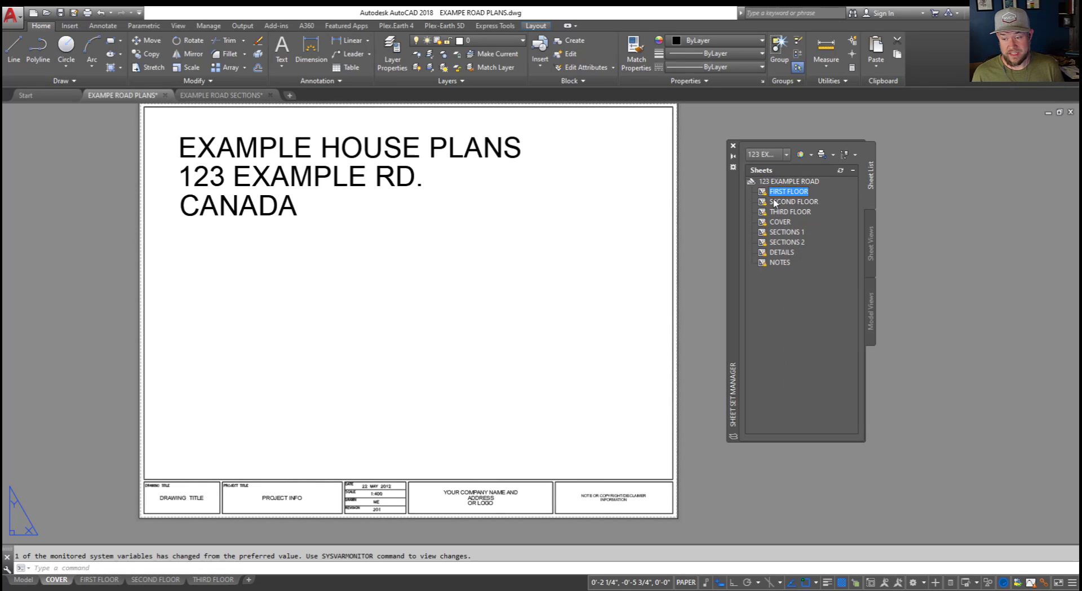
right_click(780, 193)
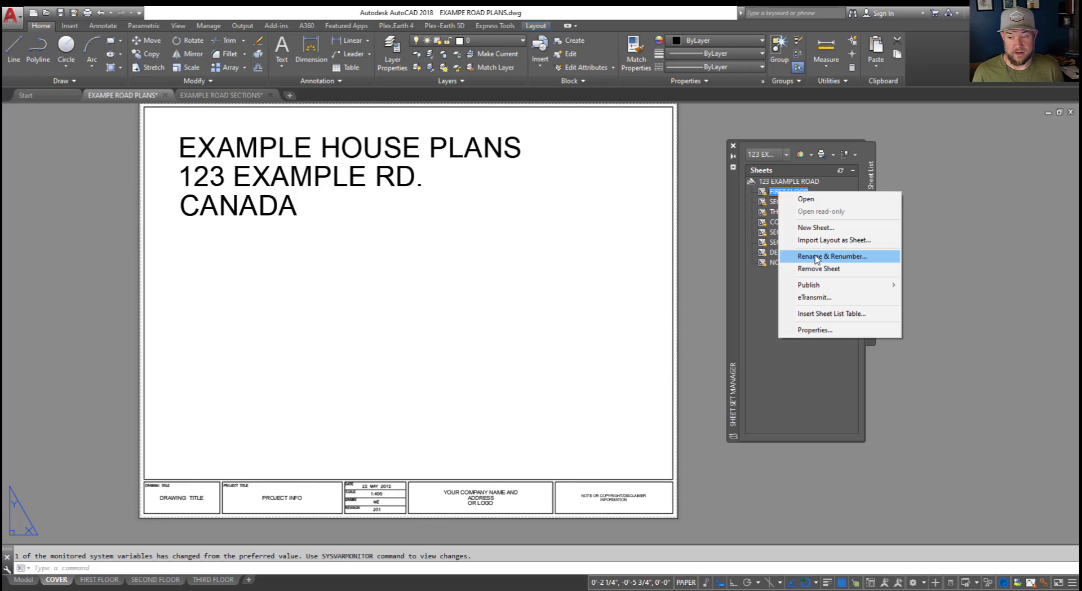
left_click(758, 311)
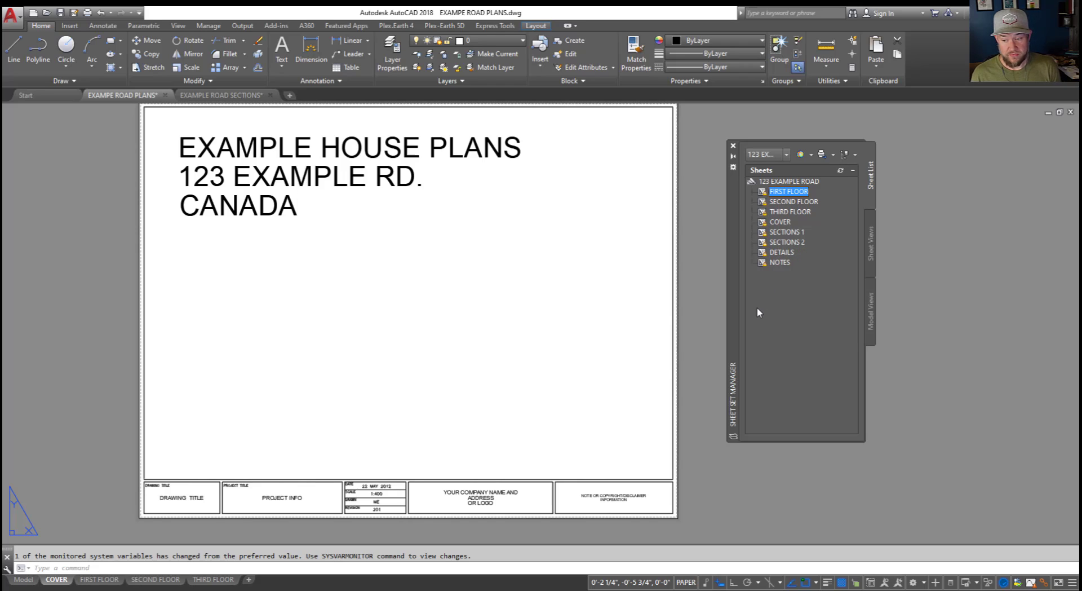
left_click(781, 224)
left_click_drag(782, 223, 802, 187)
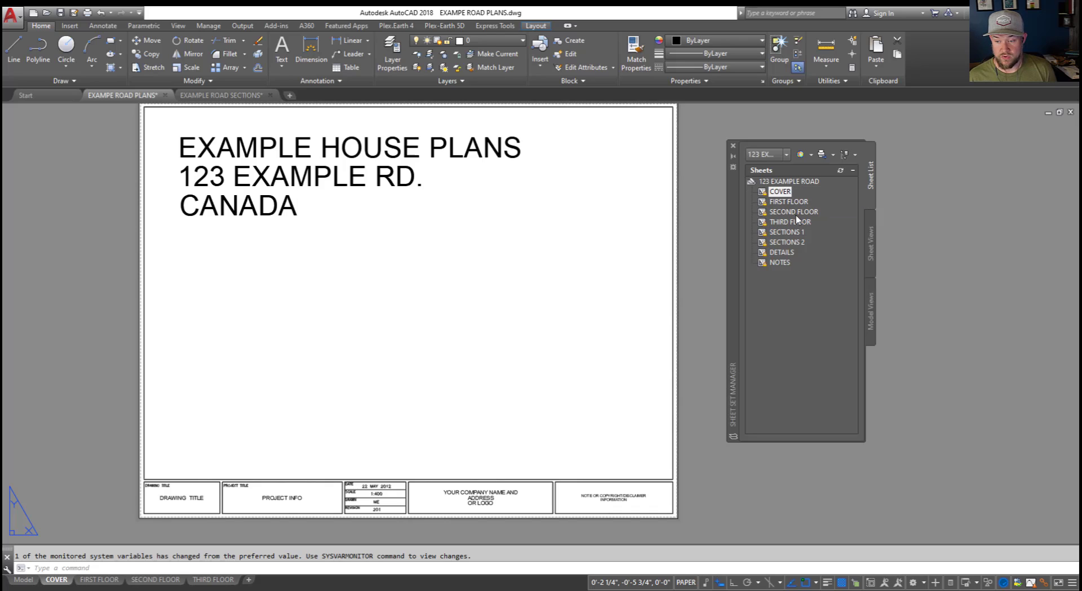
- Select SECTIONS 2 through NOTES and try dragging them higher in the list
left_click(782, 263)
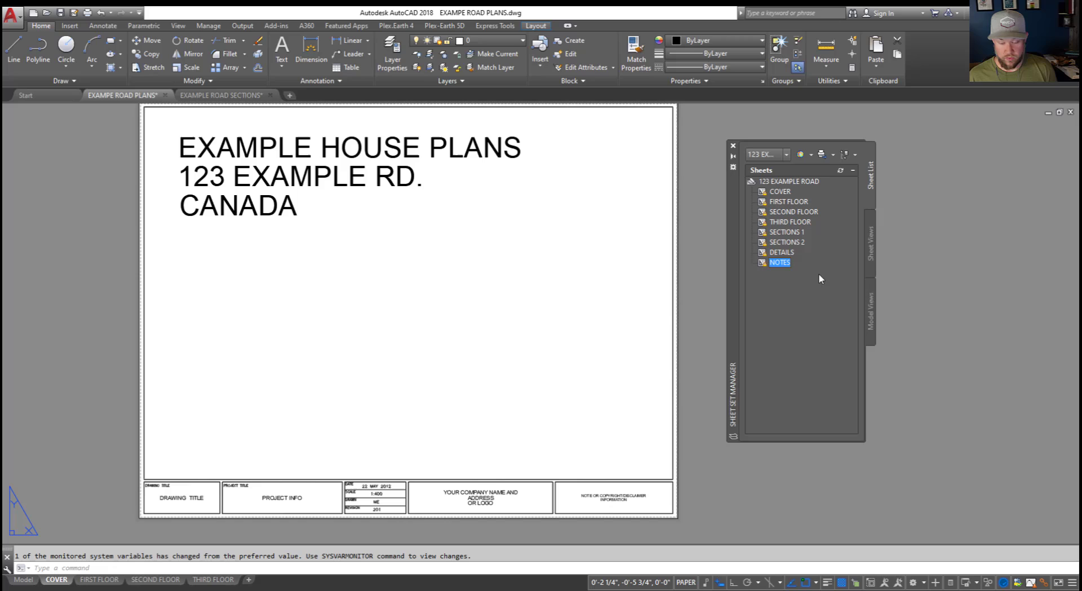
left_click(793, 253, "shift")
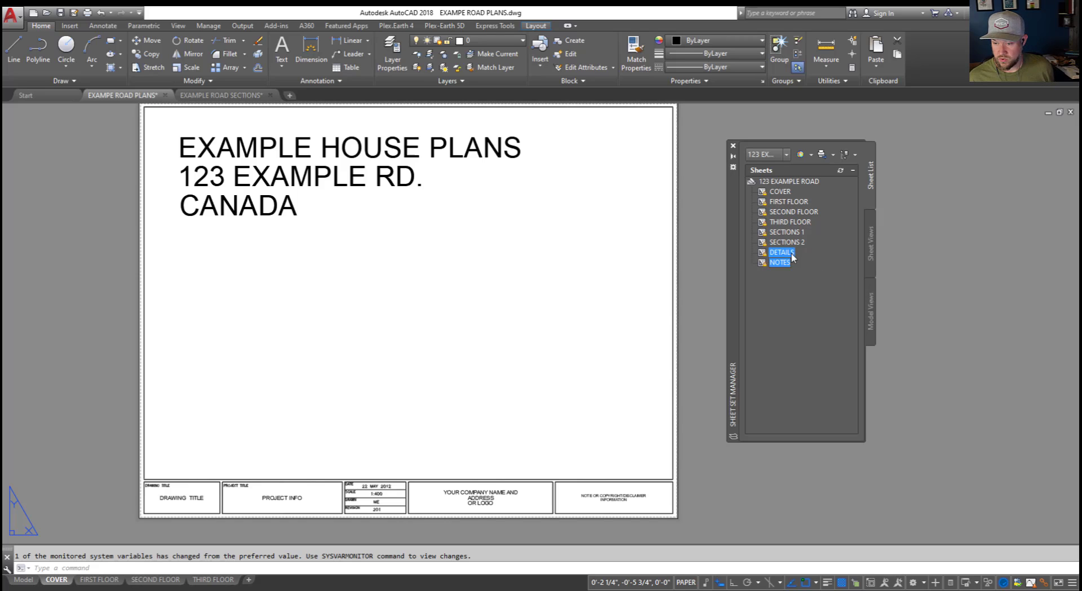
left_click(792, 244, "shift")
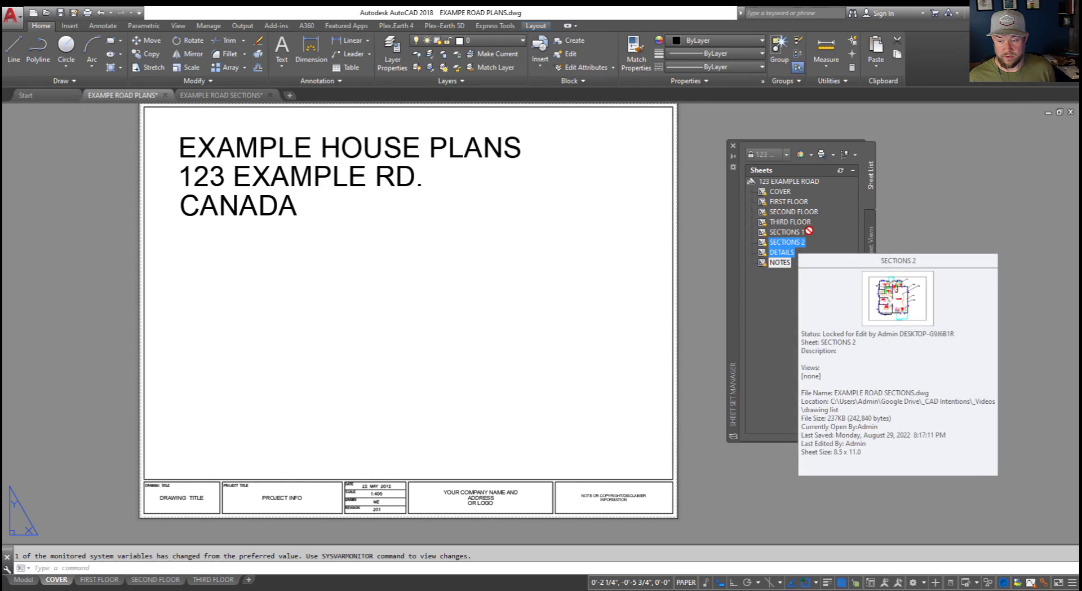
left_click_drag(800, 245, 775, 240)
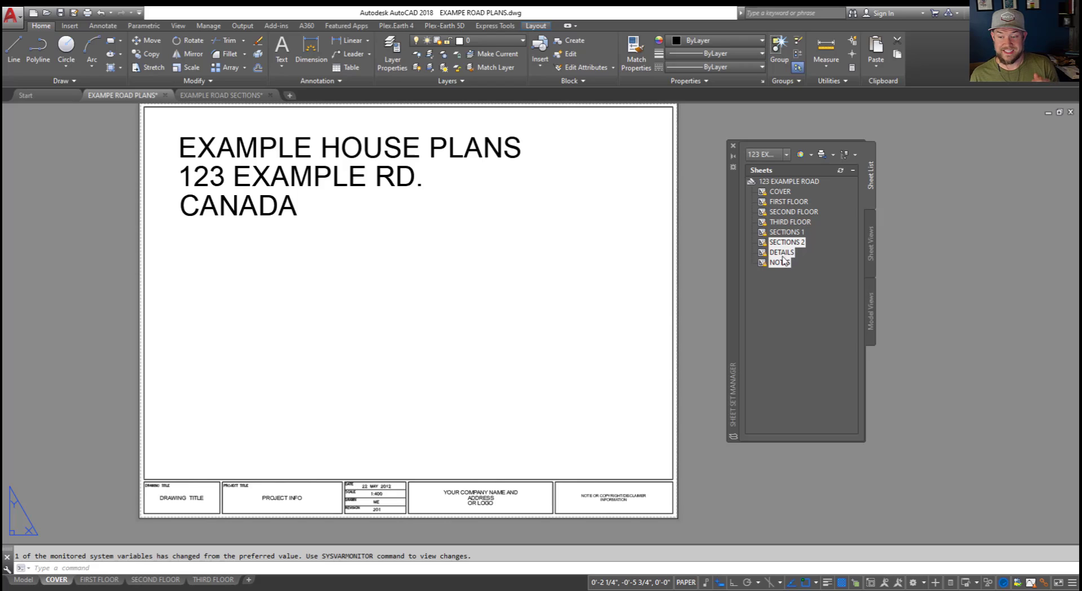
left_click(786, 310)
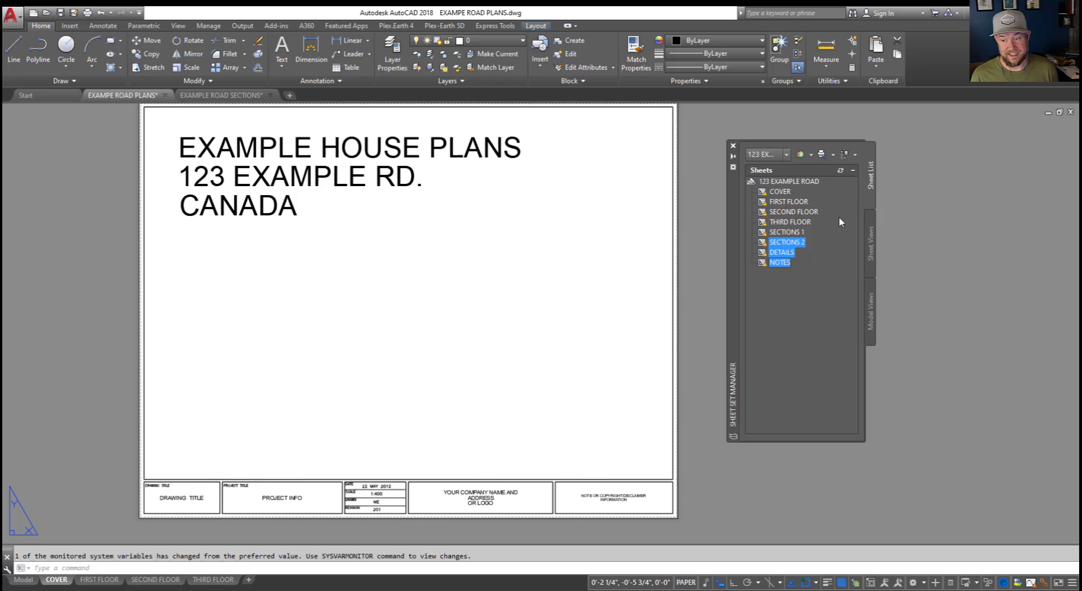
- Open Rename & Renumber for COVER and give it sheet number 00
left_click(785, 192)
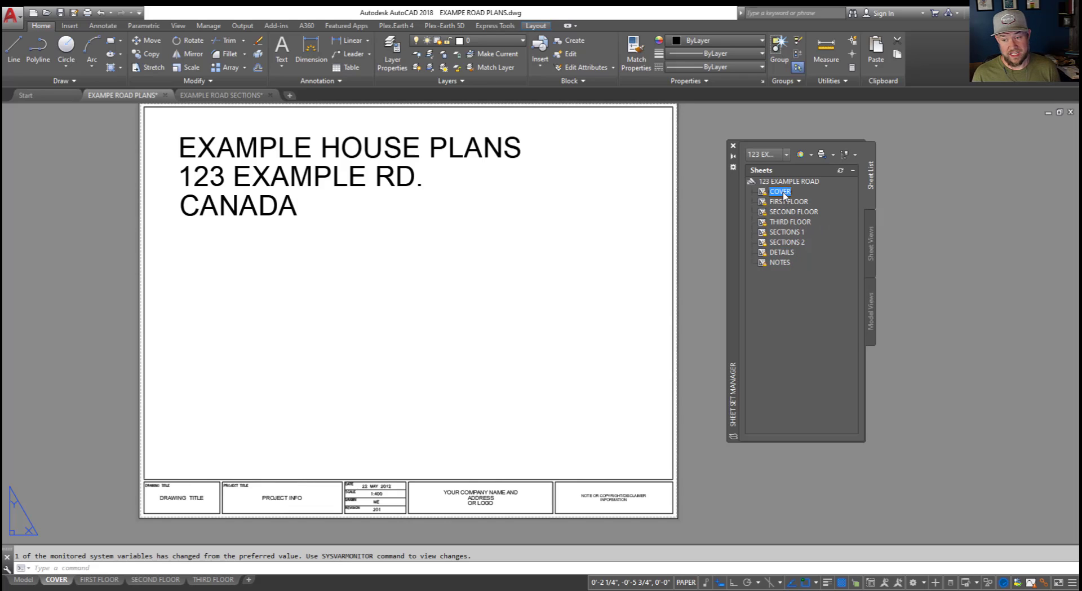
right_click(784, 194)
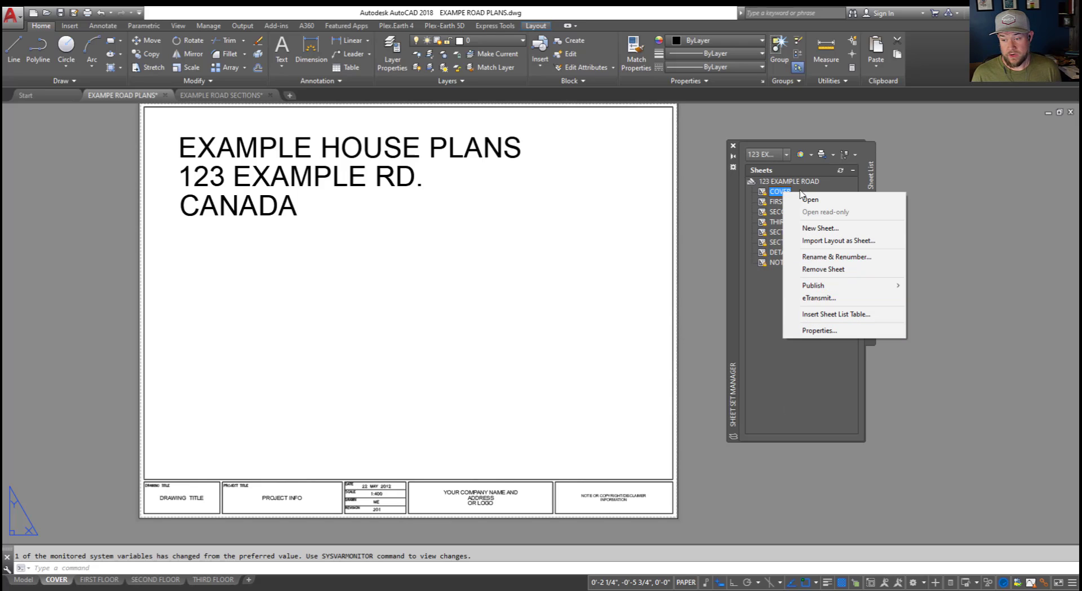
left_click(824, 257)
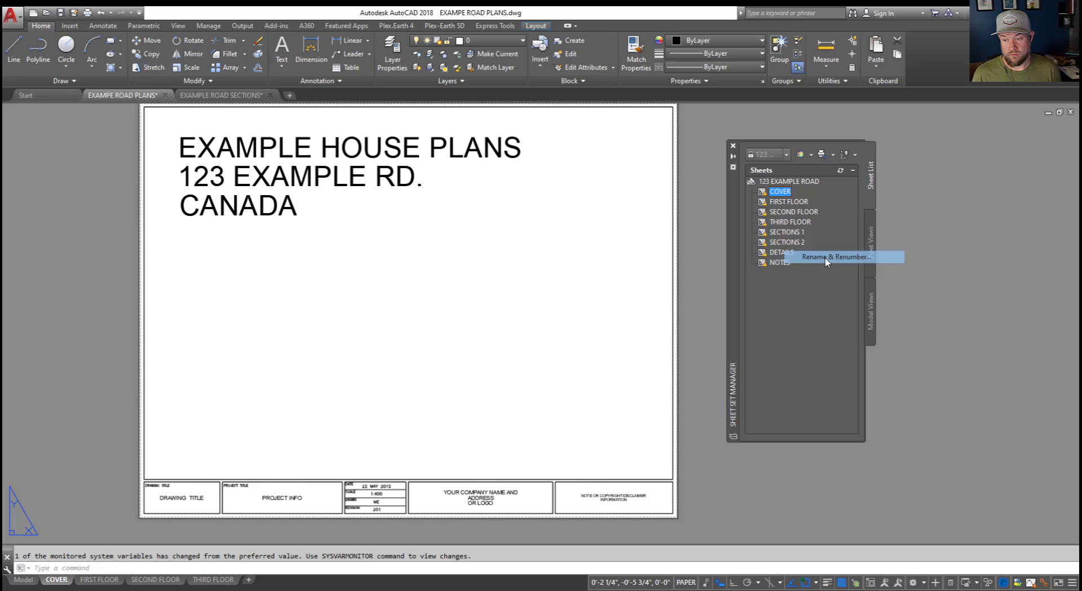
left_click_drag(524, 212, 436, 207)
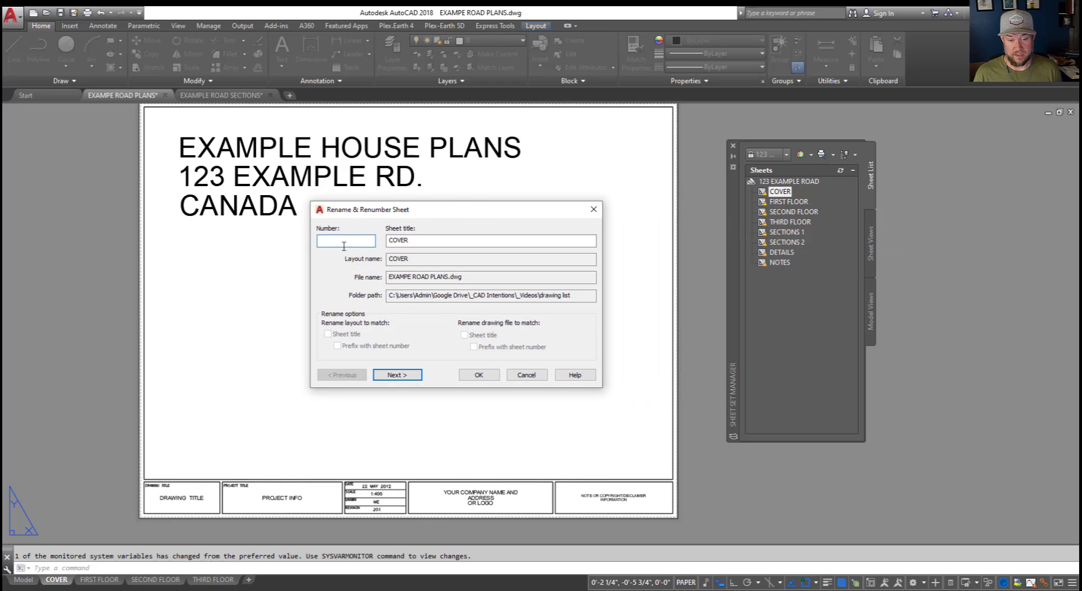
type("00")
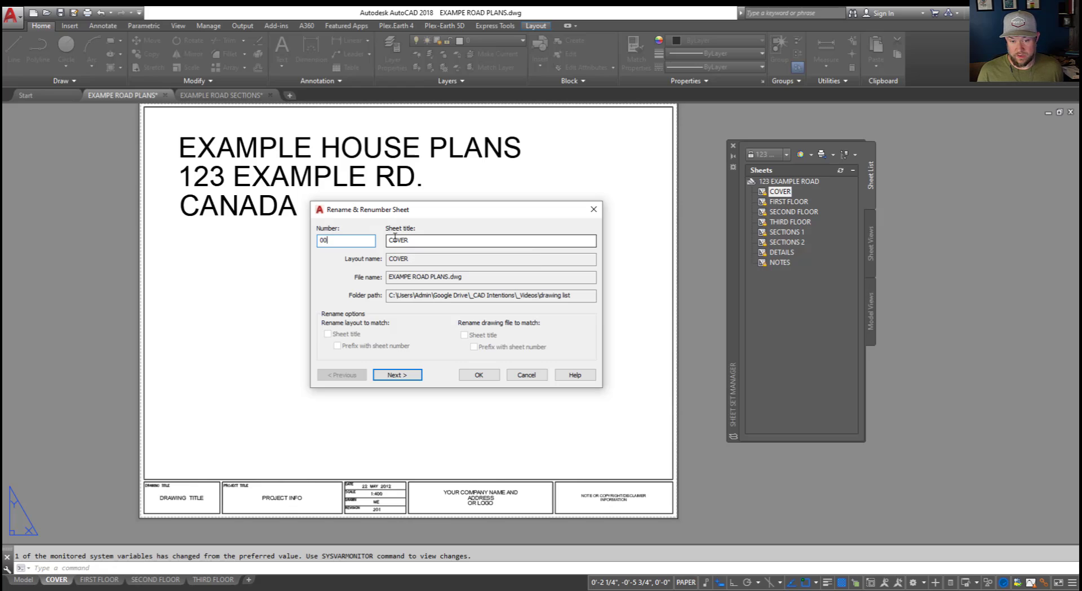
key("Return")
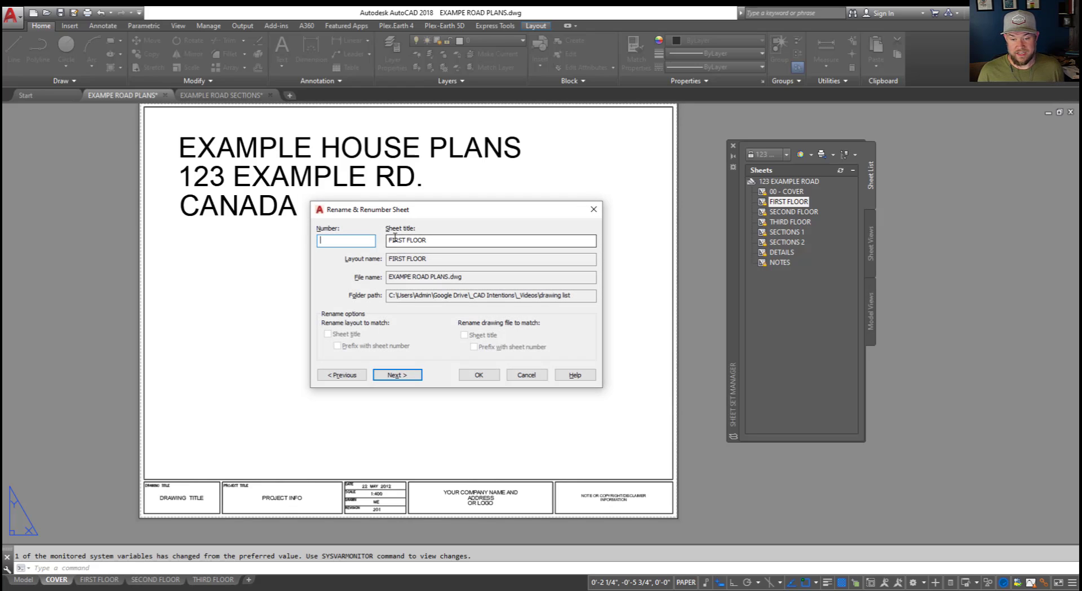
- Number the remaining sheets 01 FIRST FLOOR through 07 NOTES in order
type("01")
key("Return")
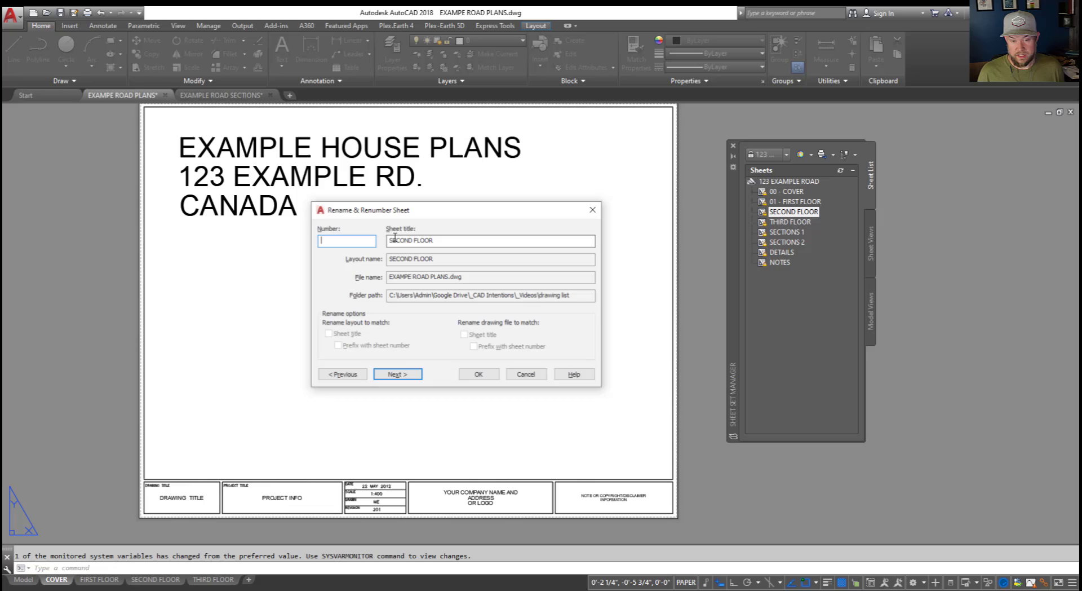
type("02")
key("Return")
type("03")
key("Return")
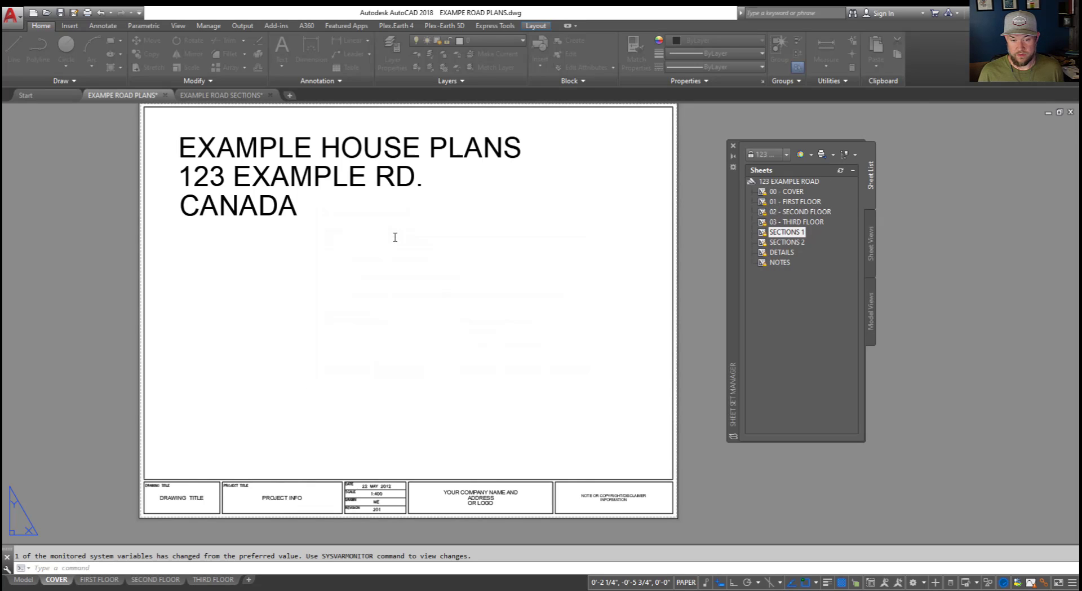
type("04")
key("Return")
type("05")
key("Return")
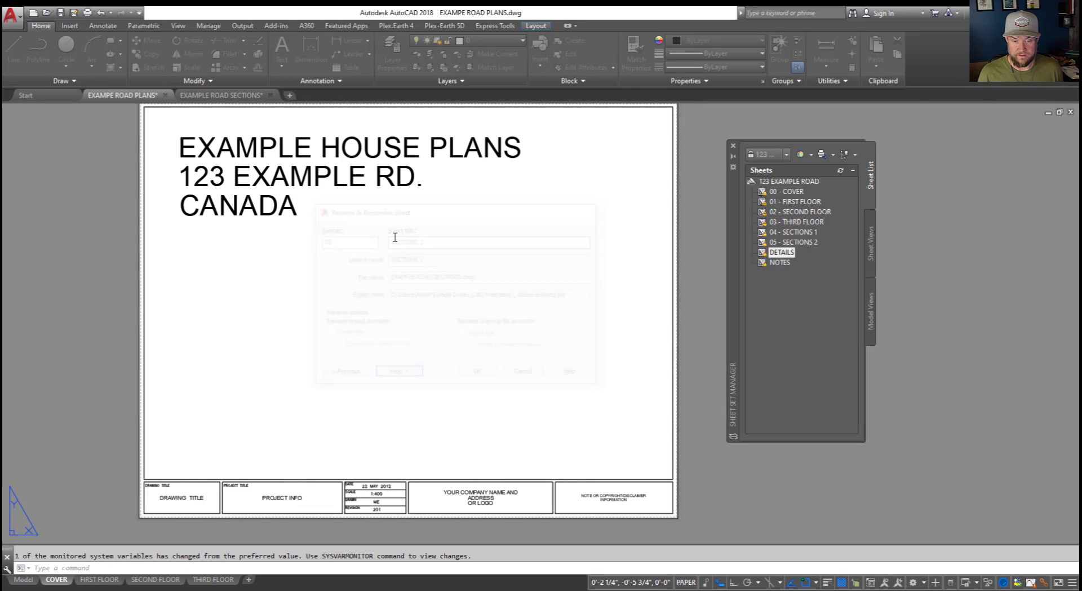
type("06")
key("Return")
type("07")
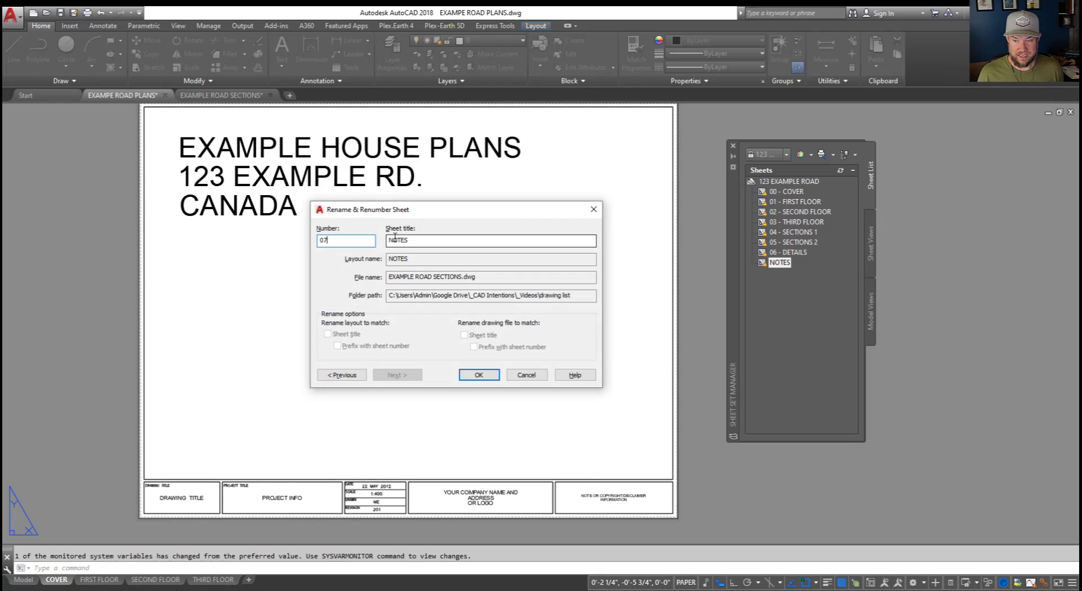
key("Return")
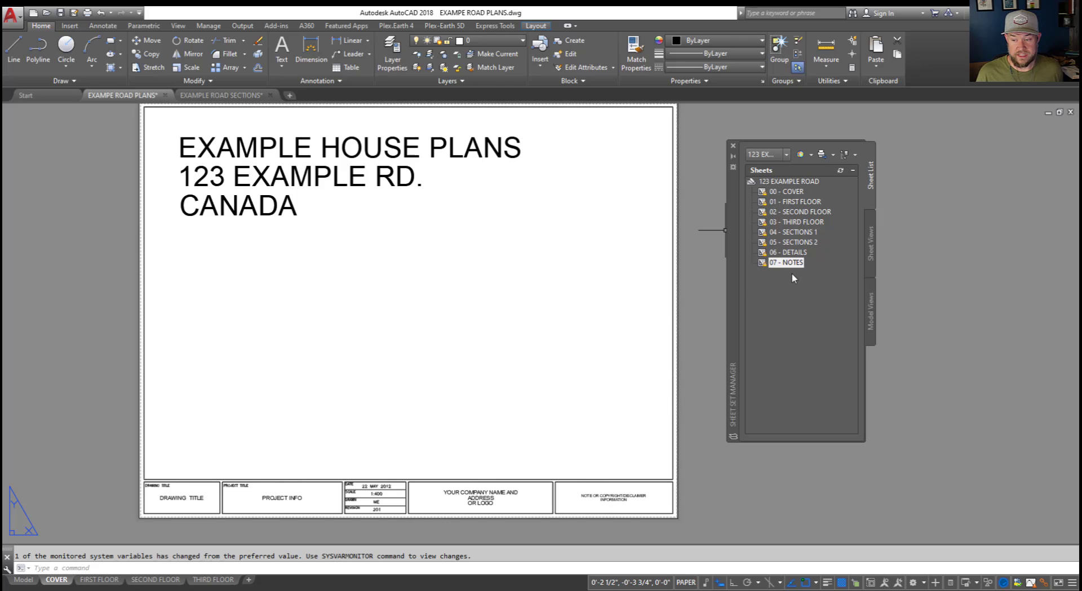
- Open Rename & Renumber for 02 - SECOND FLOOR and close it with the title unchanged
right_click(797, 212)
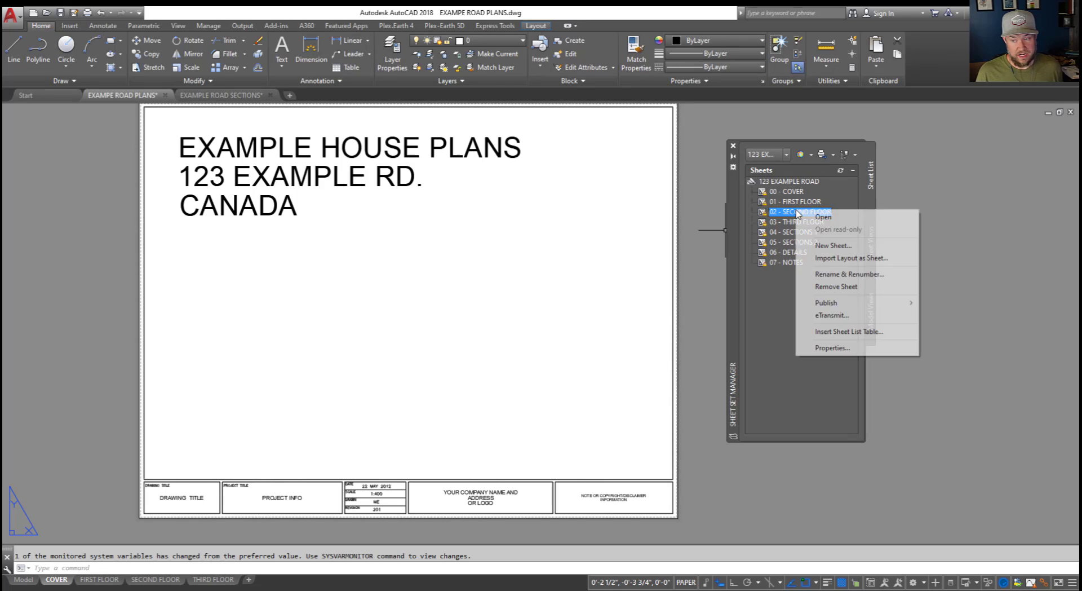
left_click(849, 274)
left_click(449, 241)
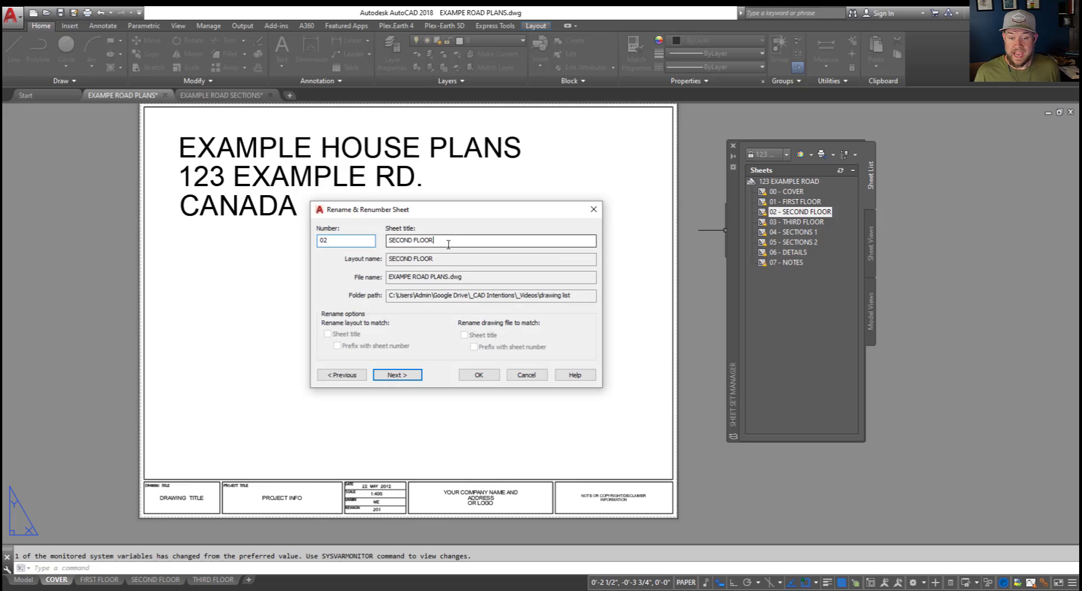
triple_click(449, 241)
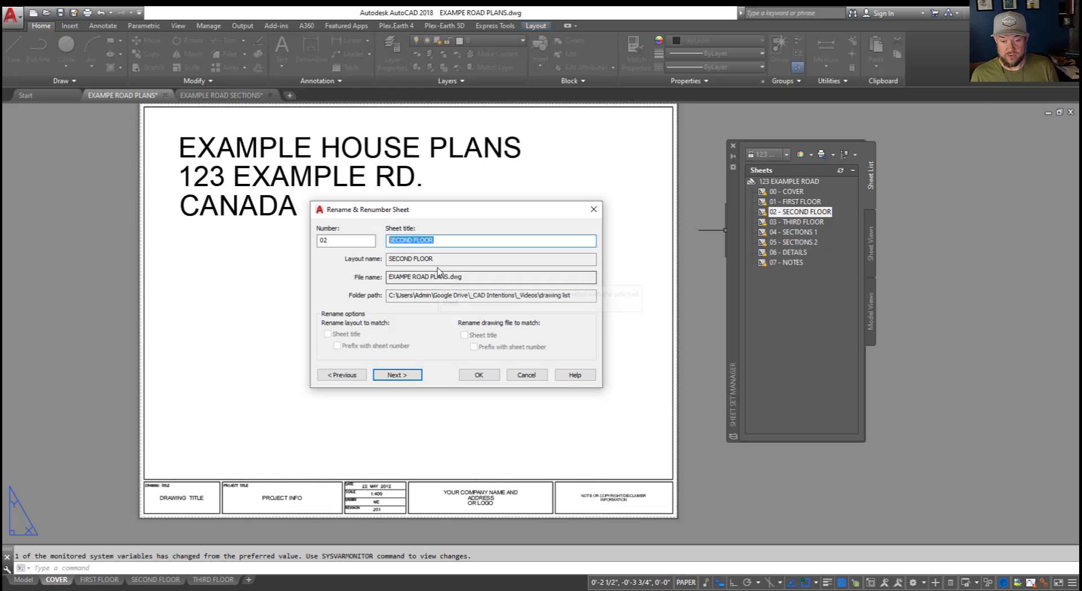
left_click(478, 375)
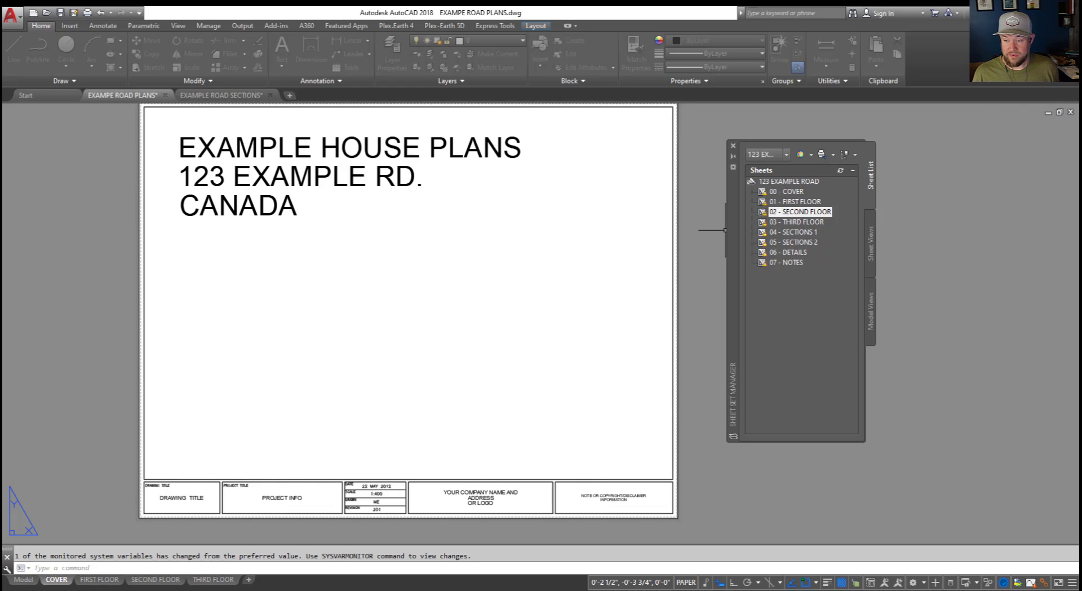
- Open Insert Sheet List Table for the 123 EXAMPLE ROAD sheet set
left_click(793, 182)
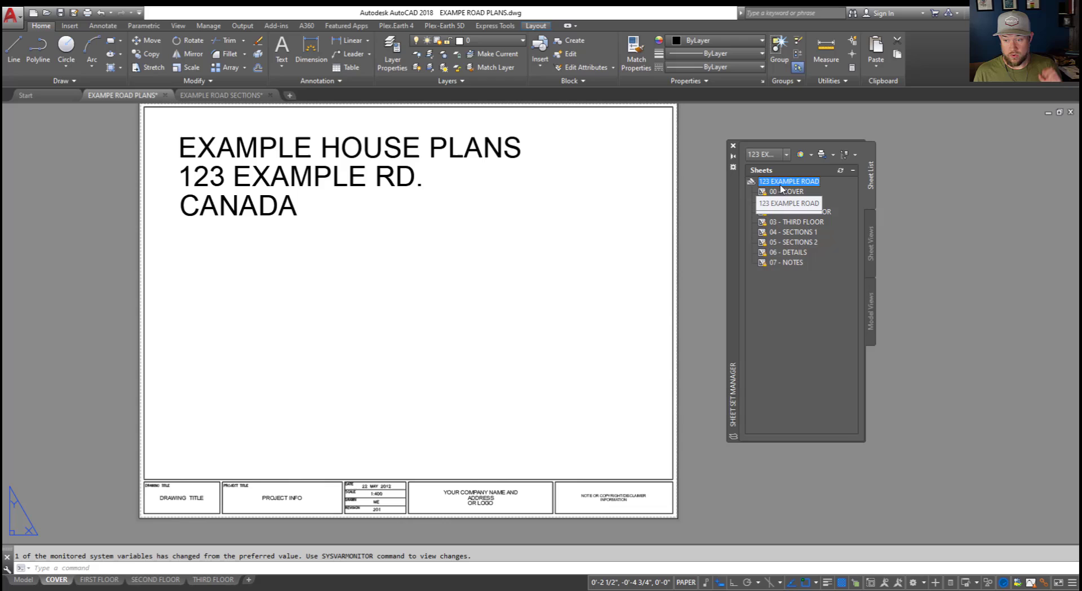
right_click(777, 187)
key("Escape")
right_click(776, 182)
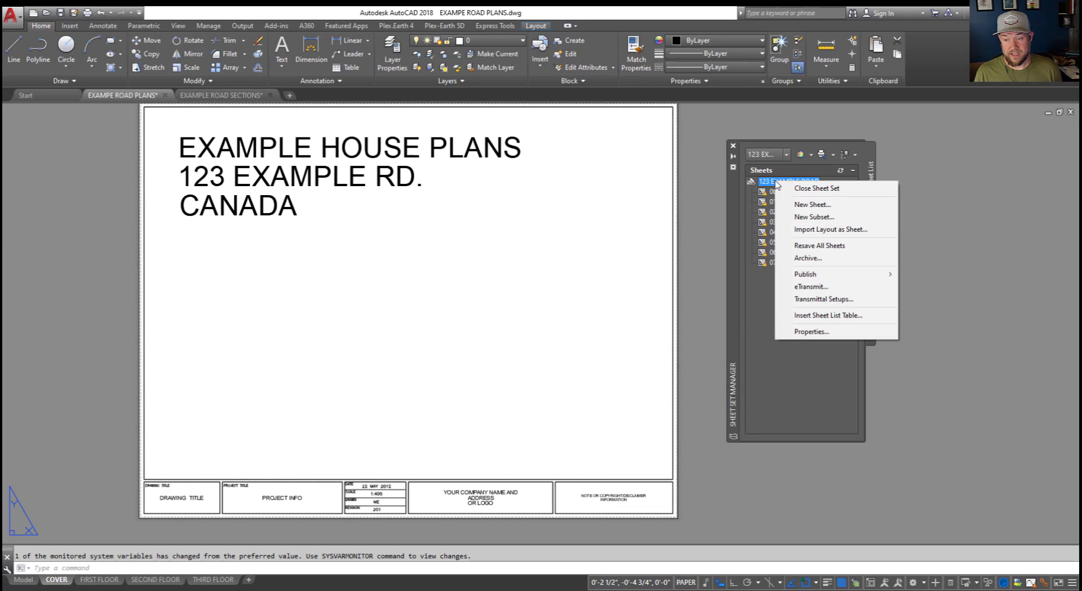
left_click(838, 317)
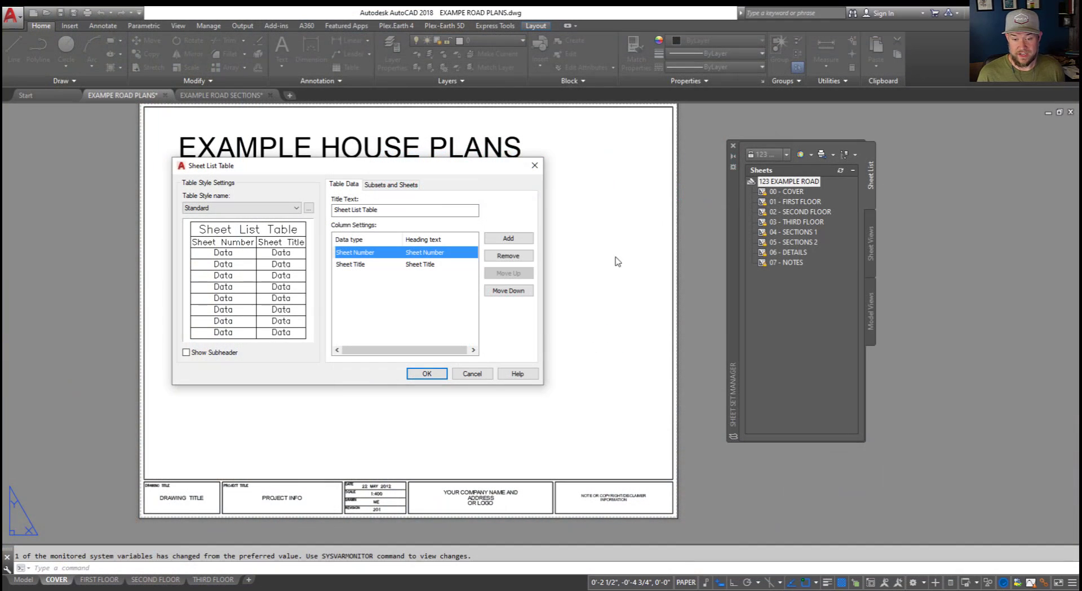
- Change the sheet list table's Title Text to DRAWING LIST
left_click_drag(357, 168, 367, 167)
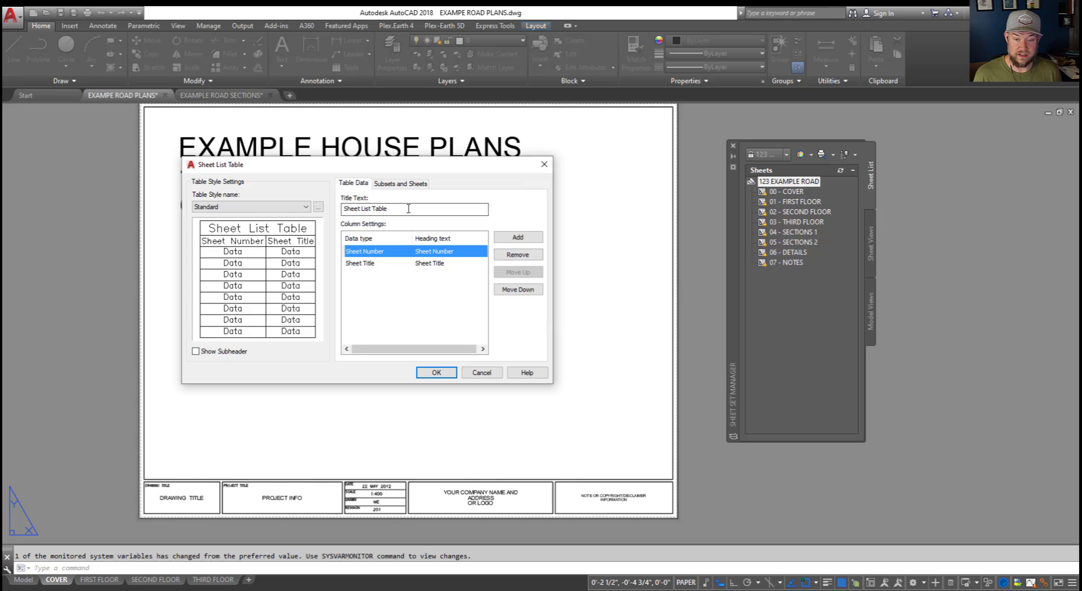
left_click_drag(391, 211, 342, 209)
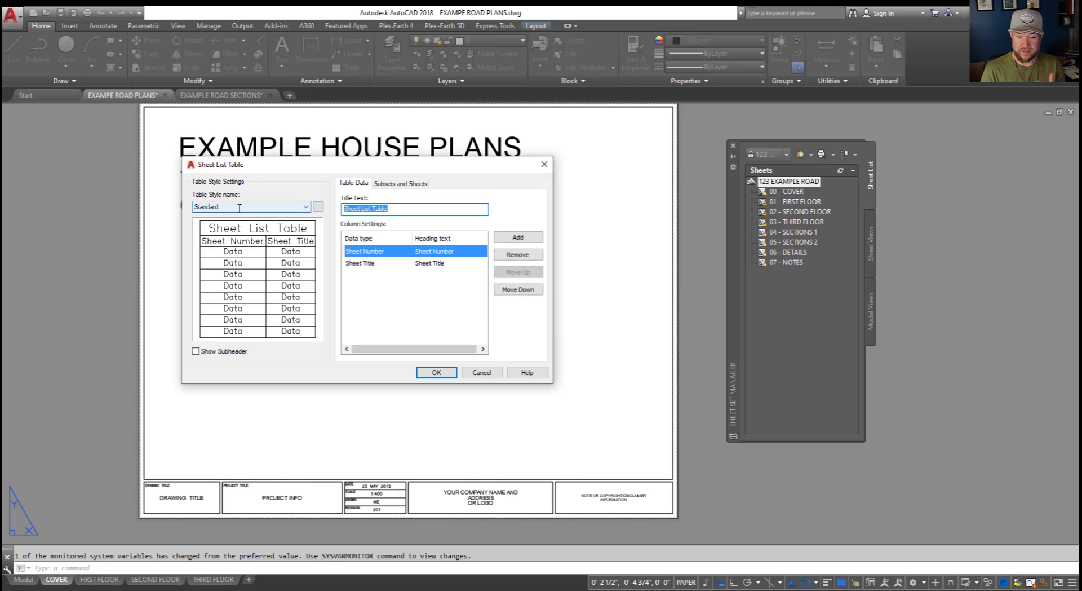
type("DRAWING LIST")
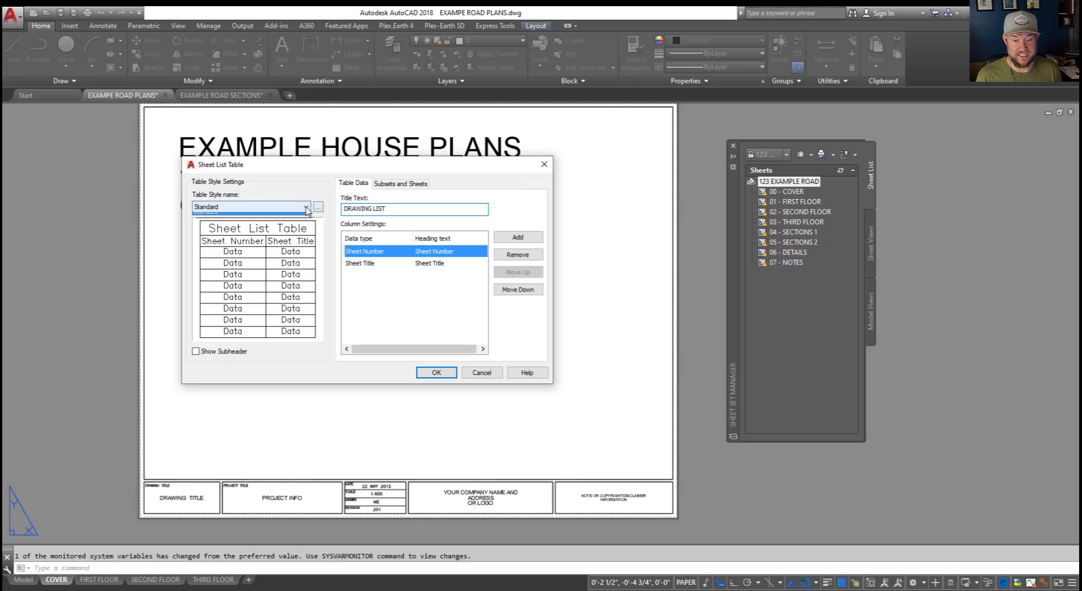
- Inspect the table style list and editor, keep Standard, and confirm the table settings
left_click(251, 206)
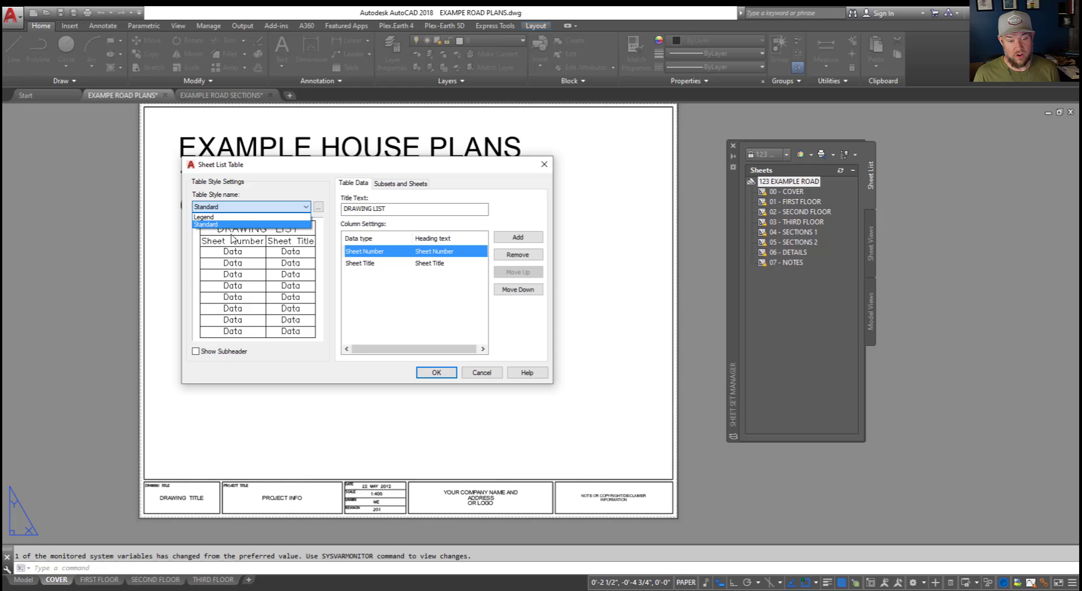
left_click(319, 208)
left_click(319, 208)
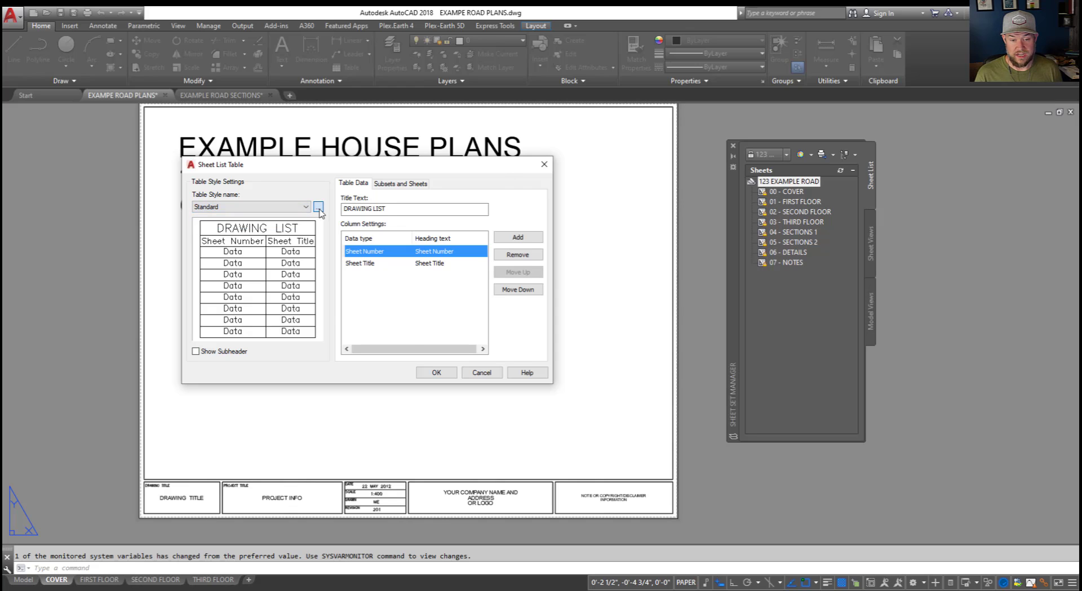
left_click(509, 178)
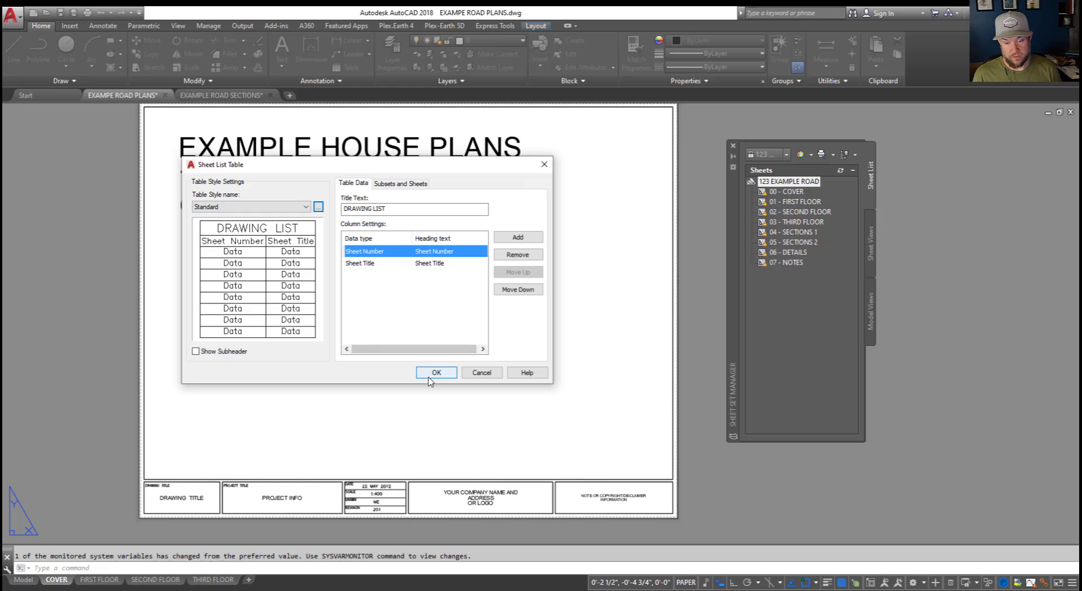
left_click(441, 374)
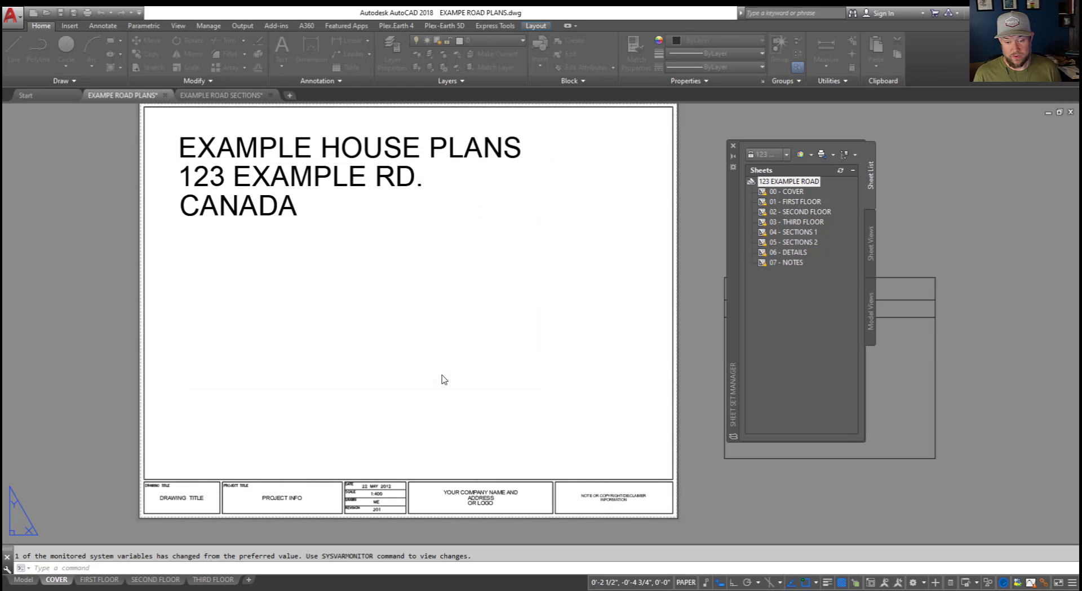
- Place the DRAWING LIST table below the project title on the COVER layout
left_click(432, 234)
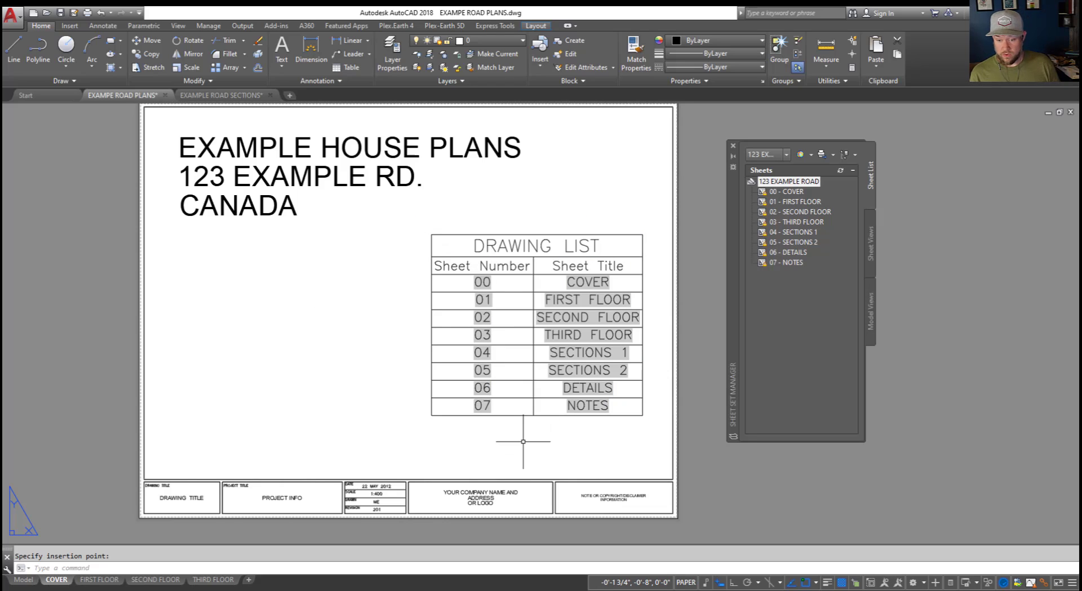
left_click(544, 370)
middle_click_drag(491, 316, 392, 300)
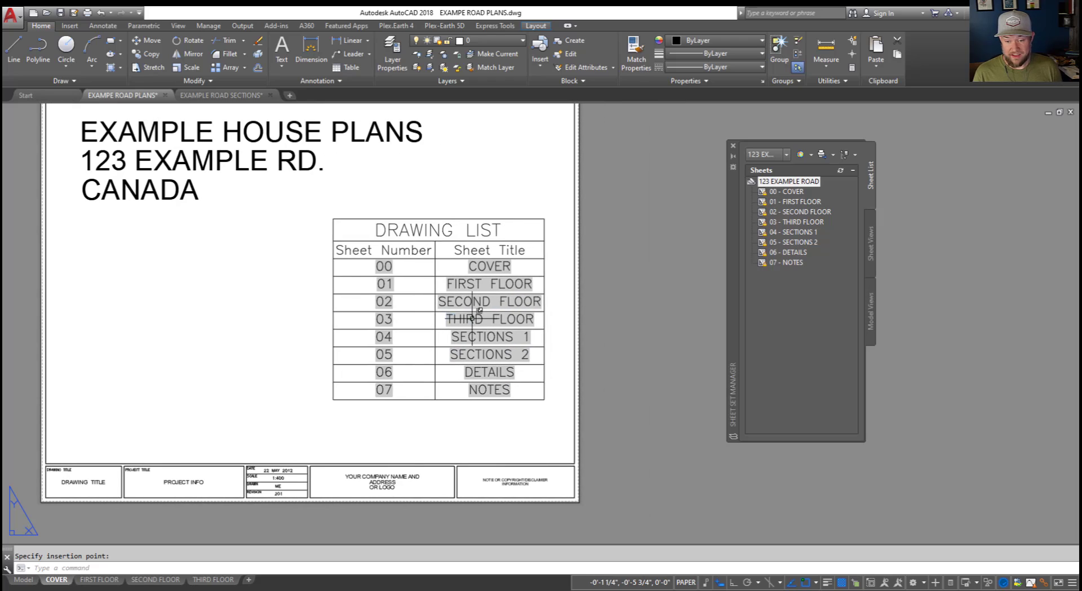
key("Escape")
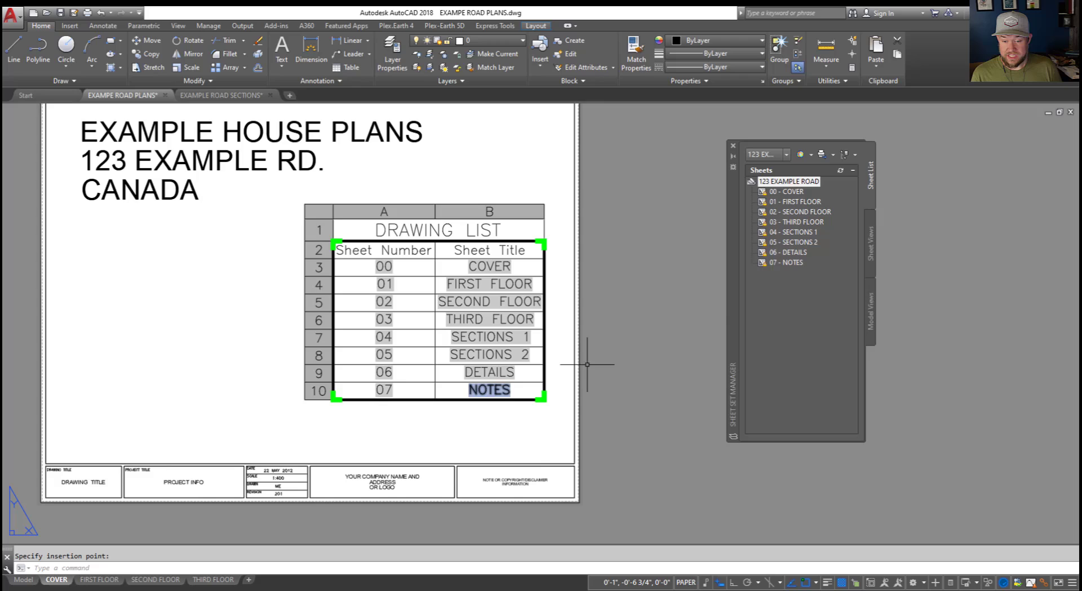
right_click(813, 233)
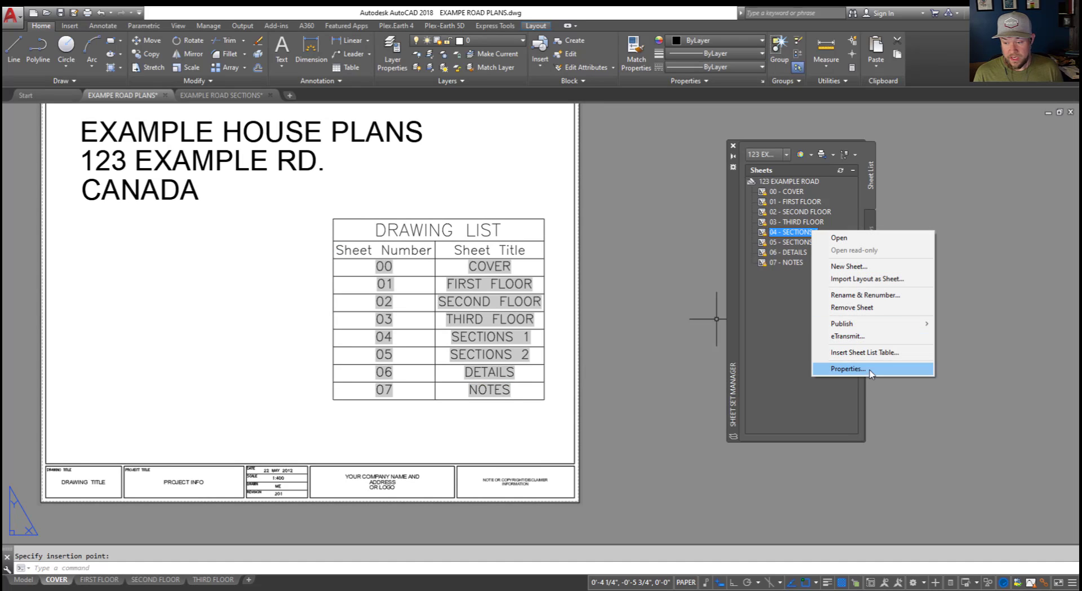
- Renumber the SECTIONS 1 sheet to 004 and retitle it SECTIONS TEST
left_click(866, 296)
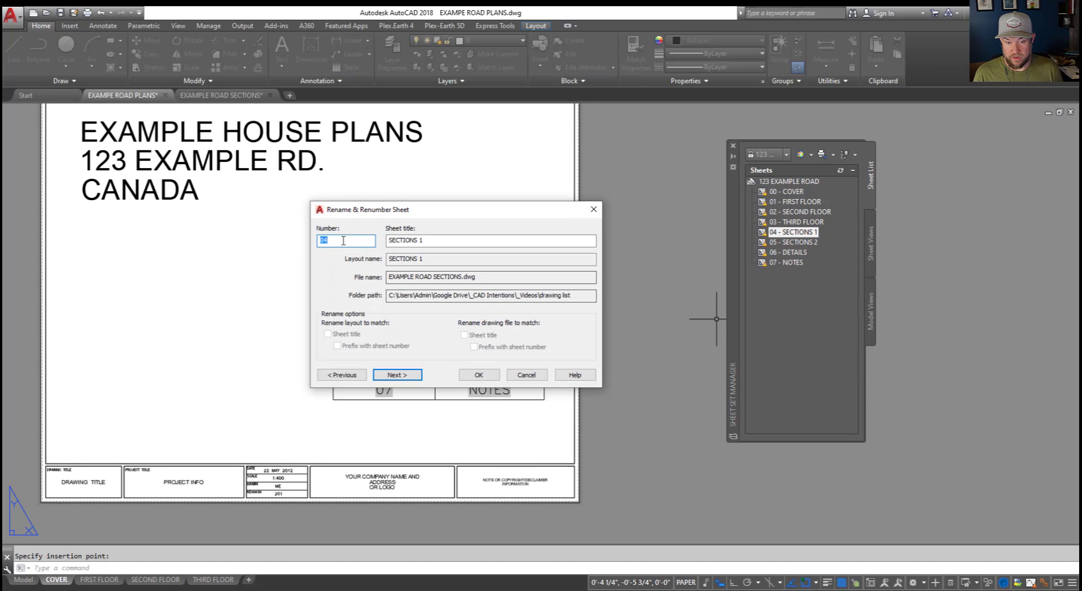
type("00")
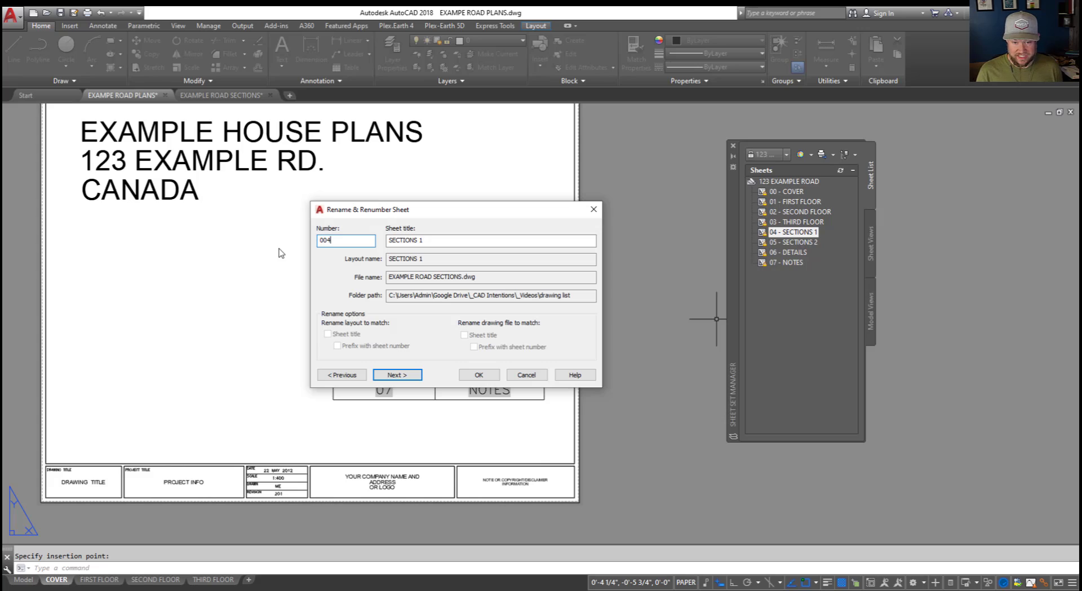
key("Tab")
left_click(434, 240)
key("BackSpace")
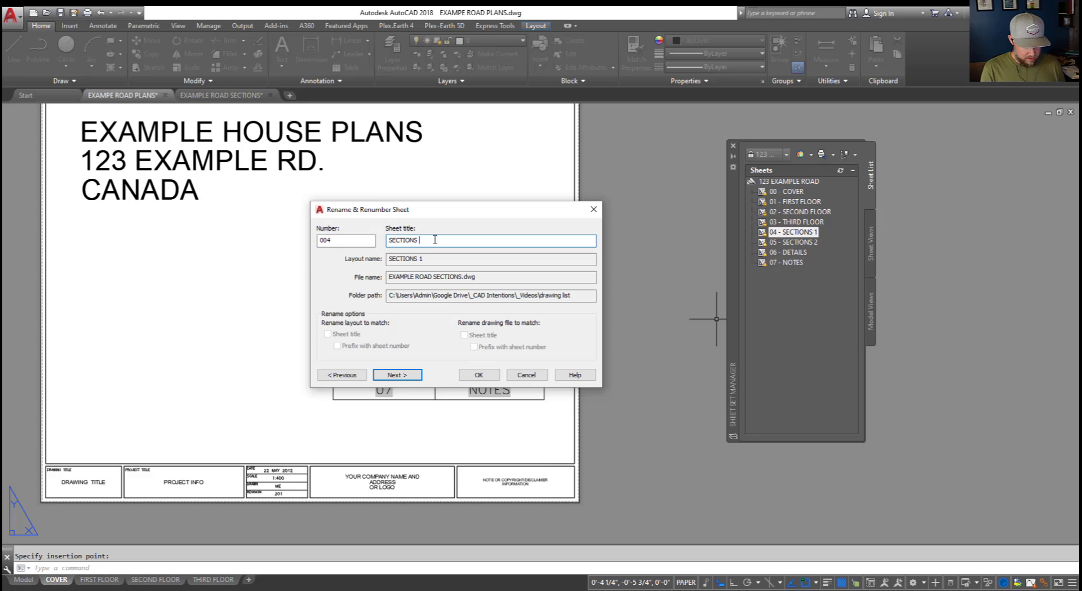
type("TEST")
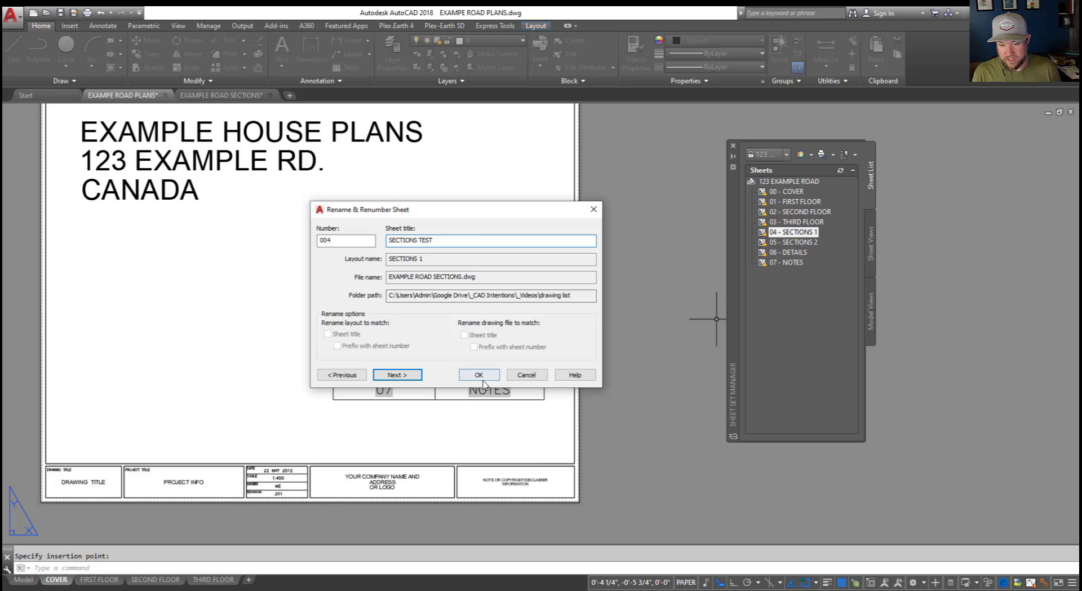
left_click(482, 378)
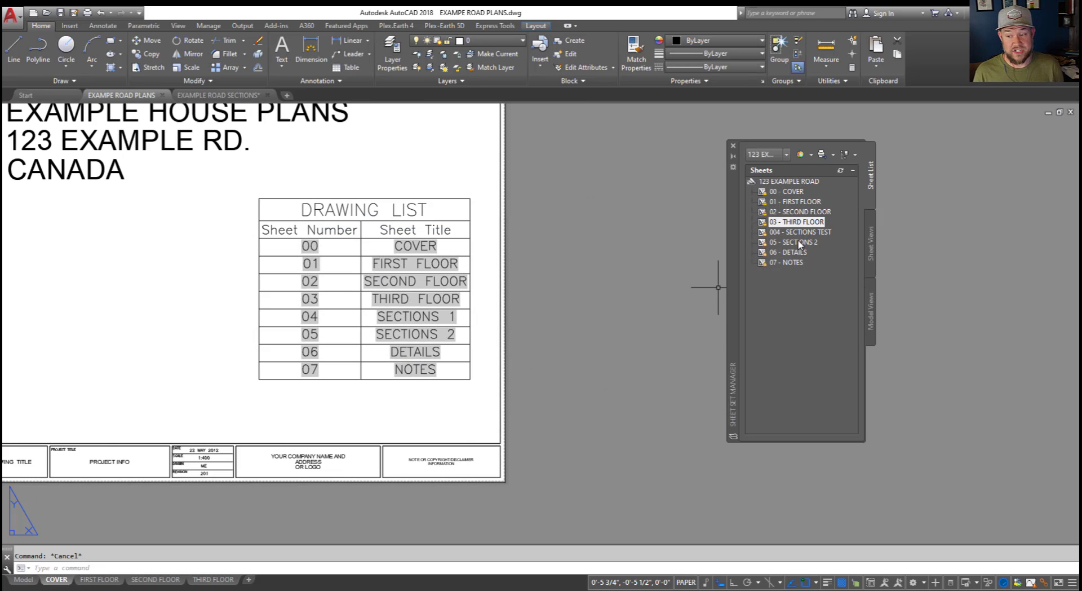
- Update the DRAWING LIST table's data links so it shows 004 SECTIONS TEST
left_click(410, 215)
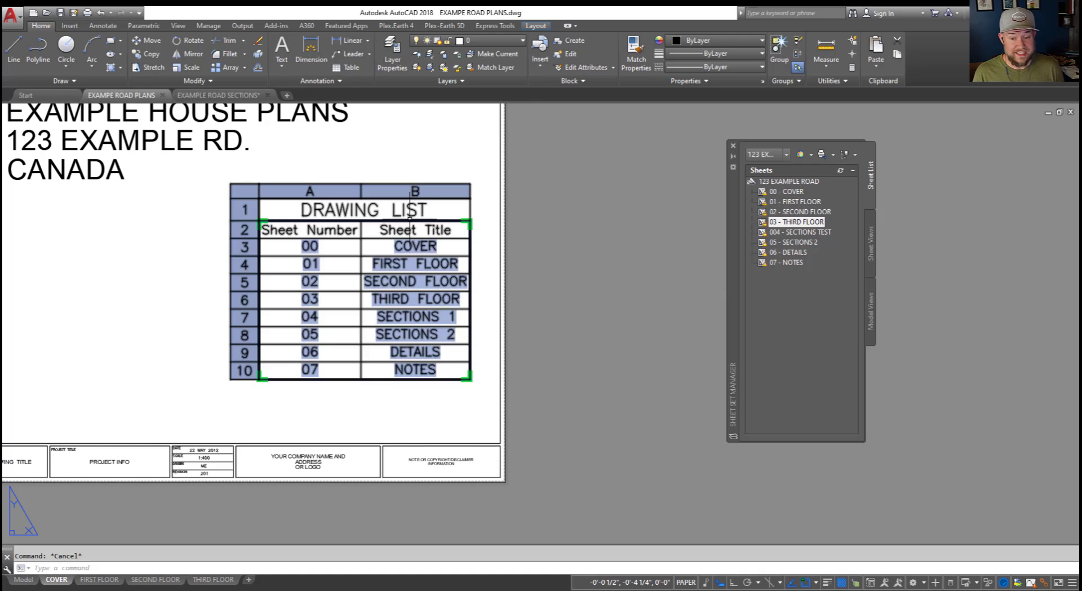
left_click(410, 214)
right_click(372, 213)
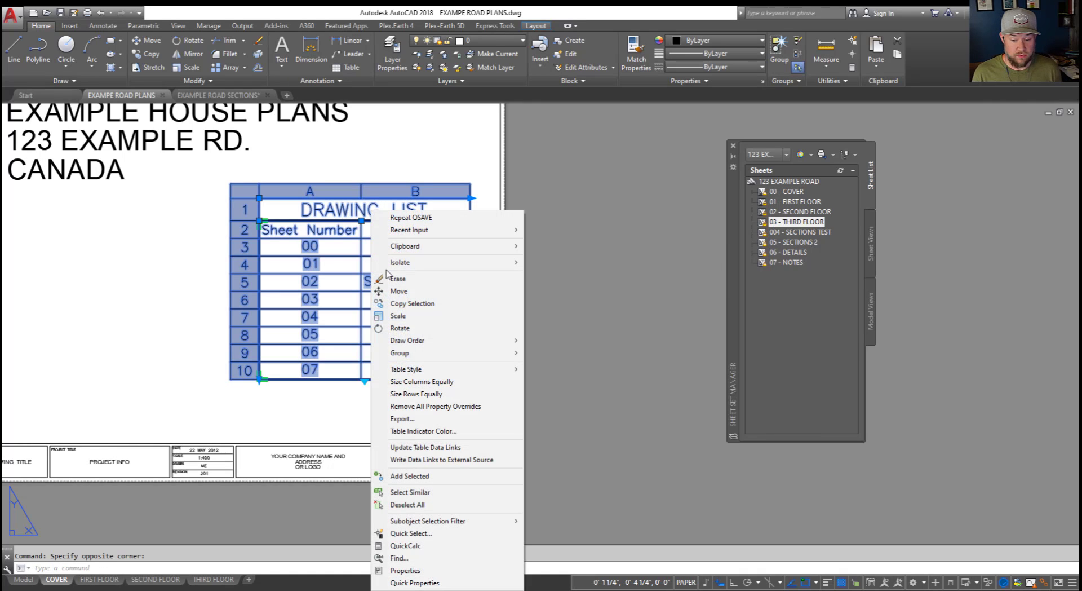
left_click(425, 447)
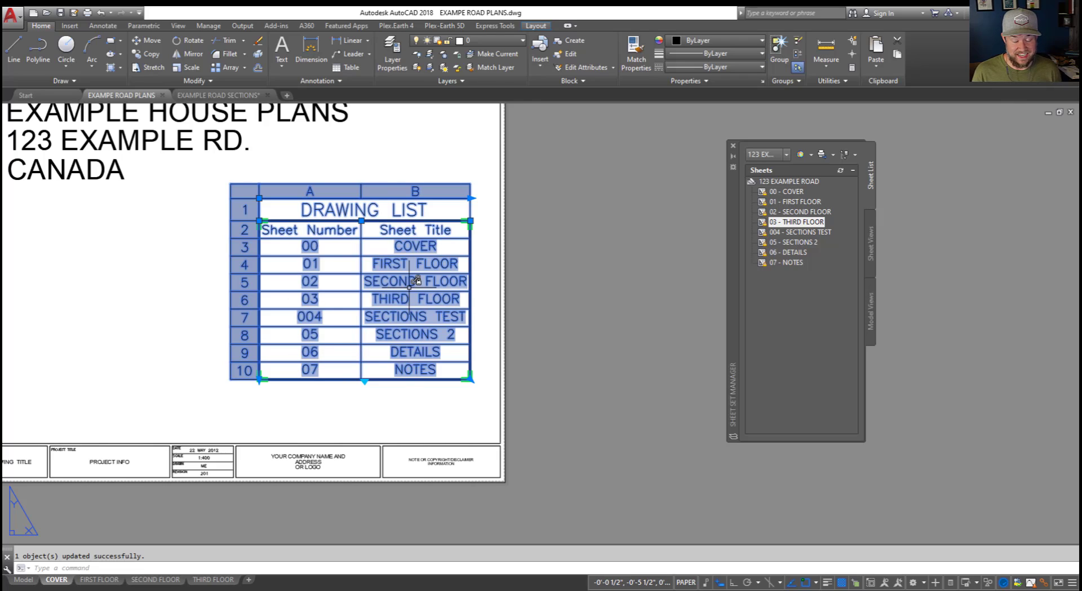
mouse_move(414, 272)
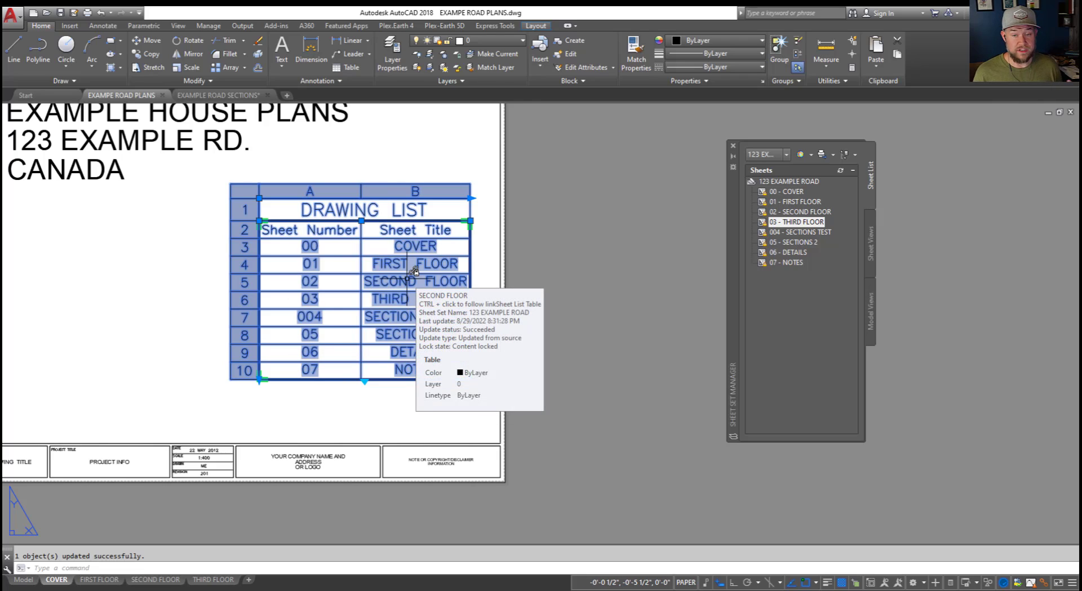